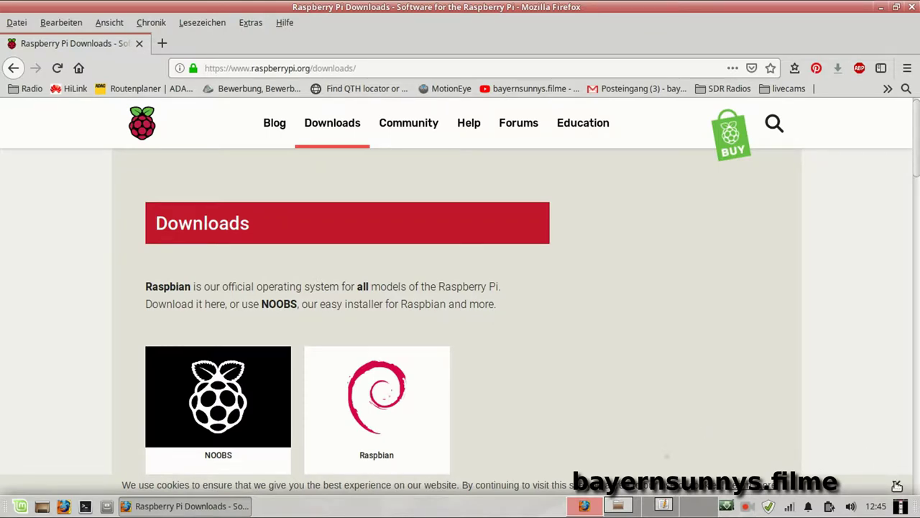
# Dismiss the cookie notice and open the Raspbian page from the Raspberry Pi downloads.
pyautogui.click(897, 486)
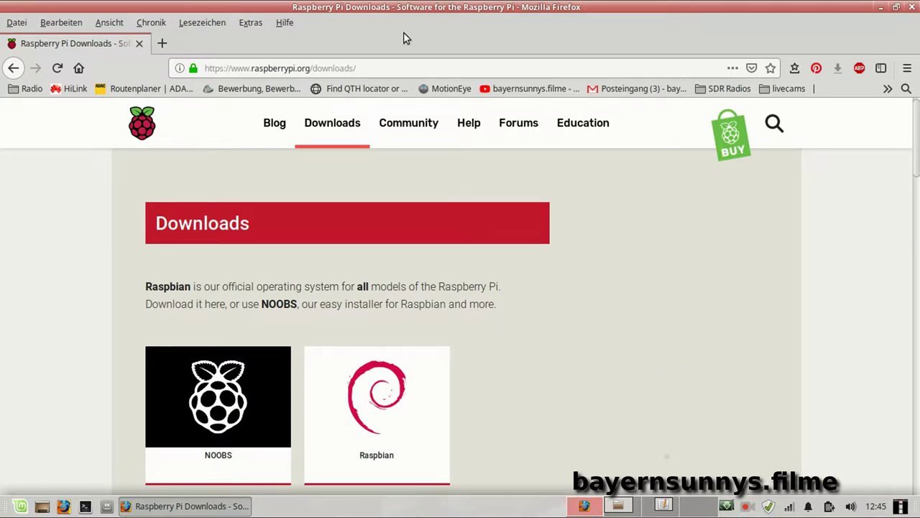
pyautogui.moveTo(379, 68); pyautogui.dragTo(189, 63)
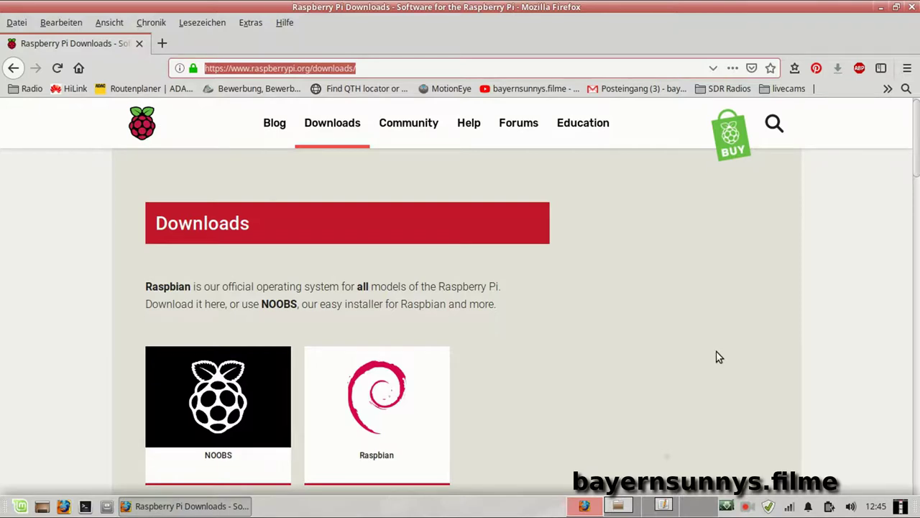
pyautogui.scroll(-3, 707, 363)
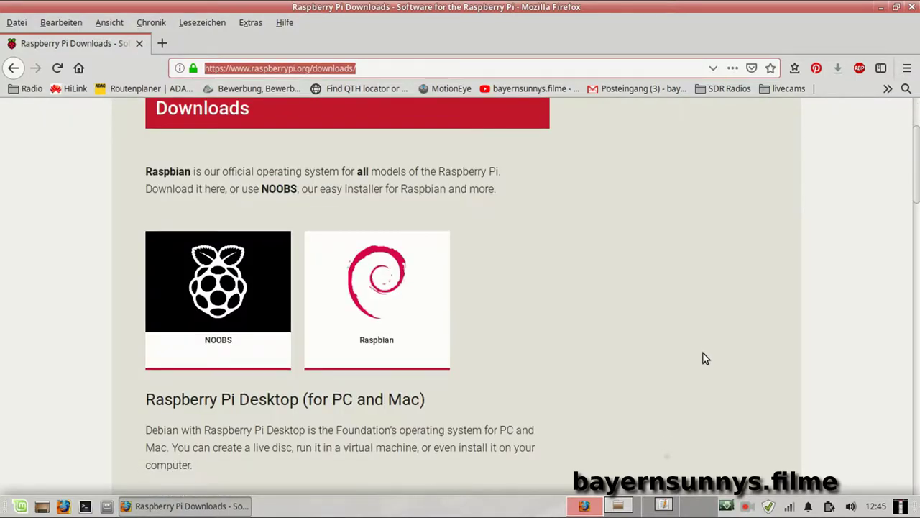
pyautogui.click(393, 295)
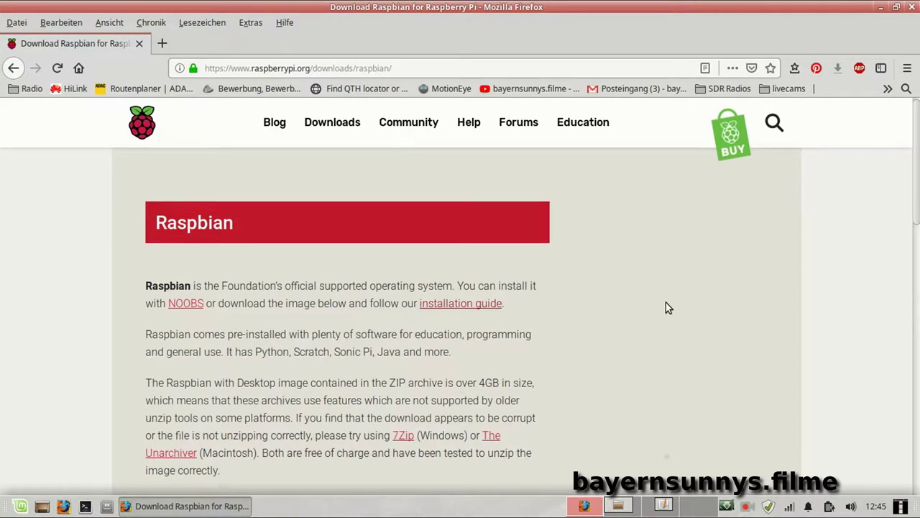
# Download the Raspbian Stretch Lite torrent and open it with Transmission.
pyautogui.scroll(-5, 666, 307)
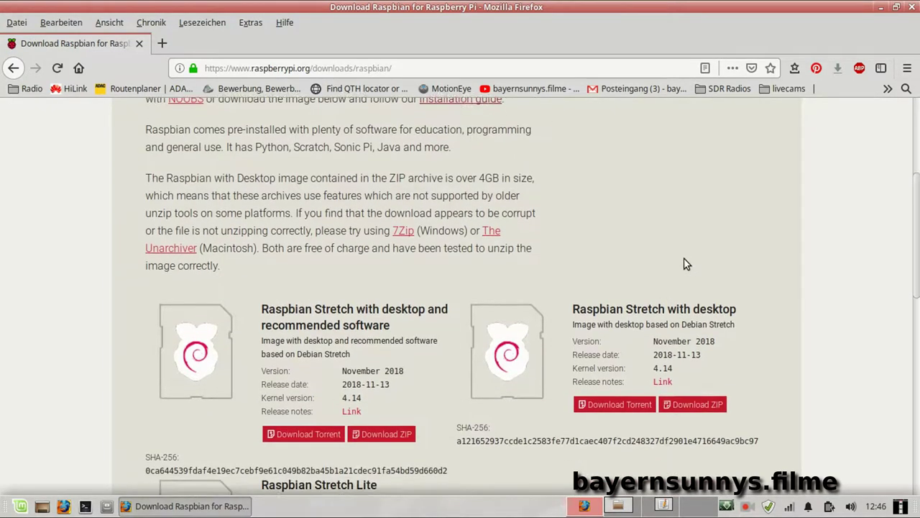
pyautogui.scroll(-4, 686, 264)
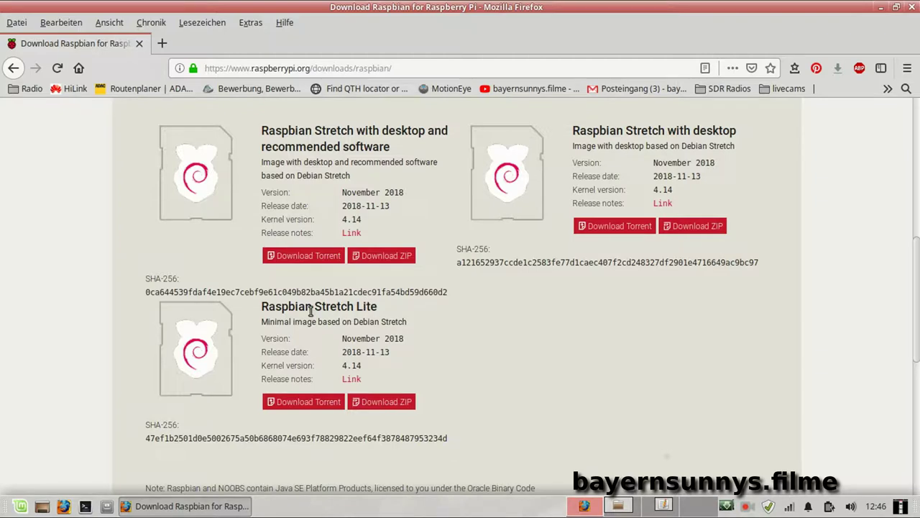
pyautogui.click(314, 403)
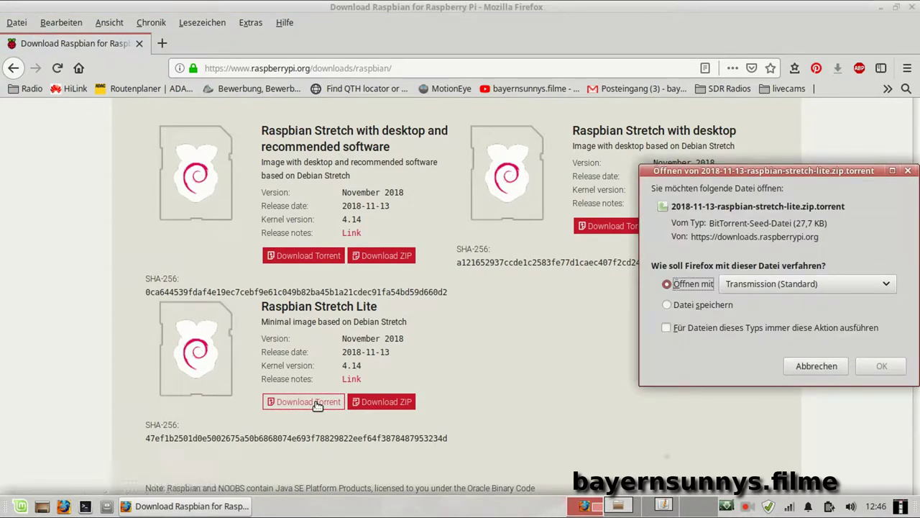
pyautogui.click(883, 367)
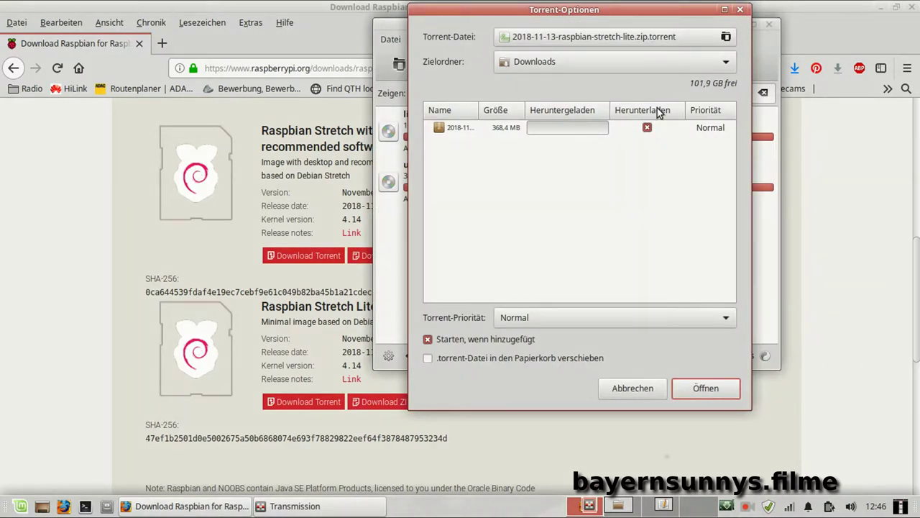
# Set the torrent's destination to the Raspberry_SDR folder on the desktop and start the download.
pyautogui.click(669, 61)
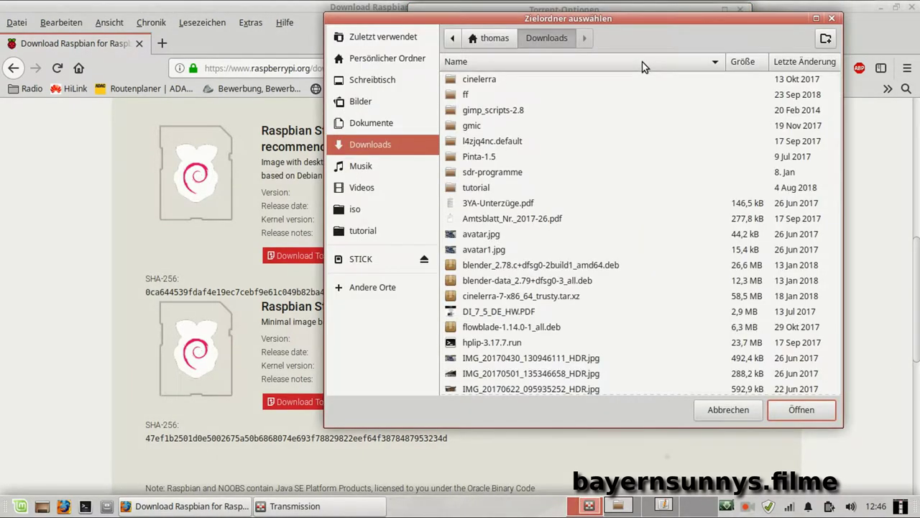
pyautogui.click(377, 83)
pyautogui.click(504, 110)
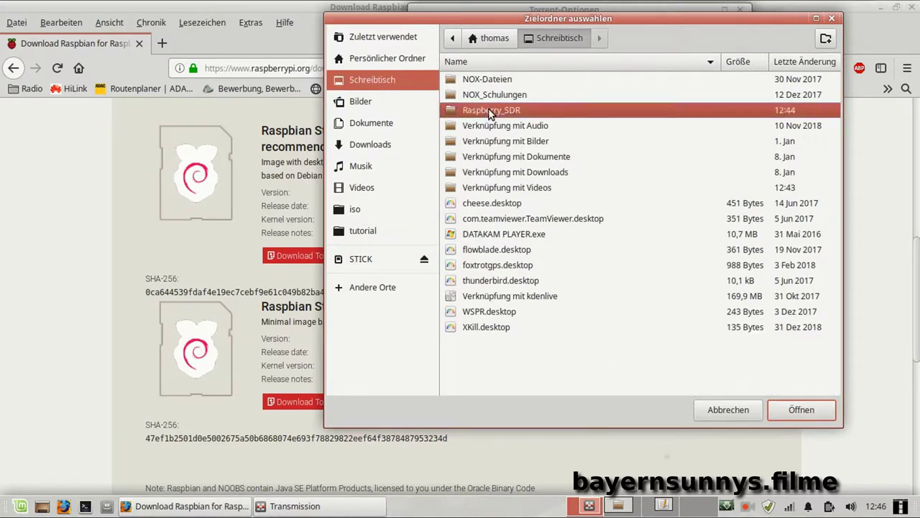
pyautogui.click(802, 409)
pyautogui.click(704, 386)
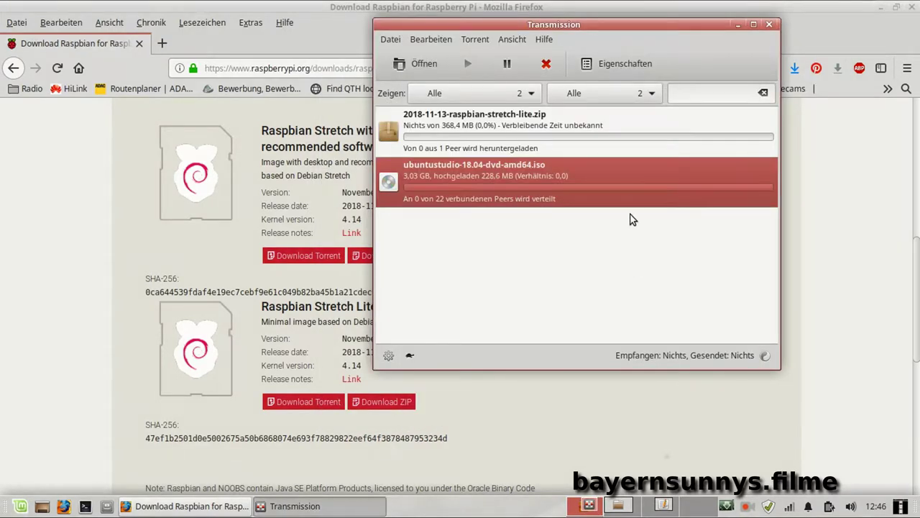
pyautogui.click(657, 126)
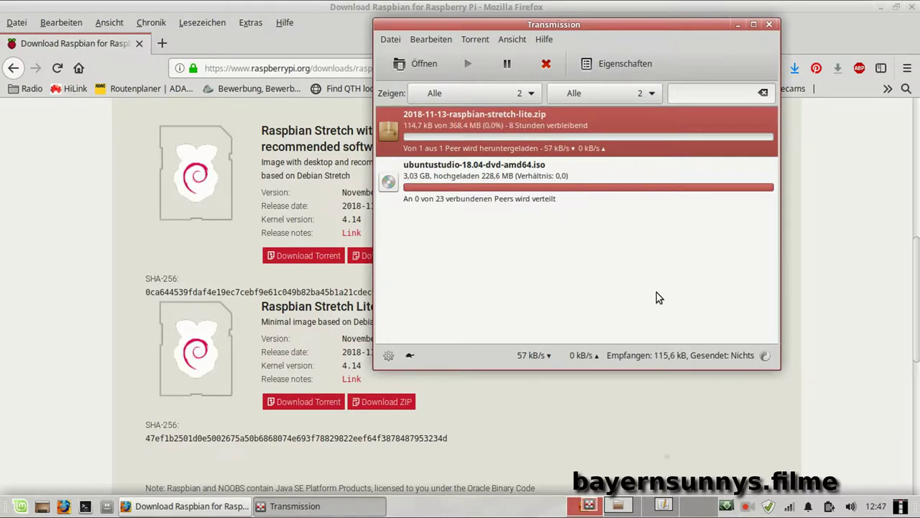
pyautogui.click(745, 507)
pyautogui.click(798, 446)
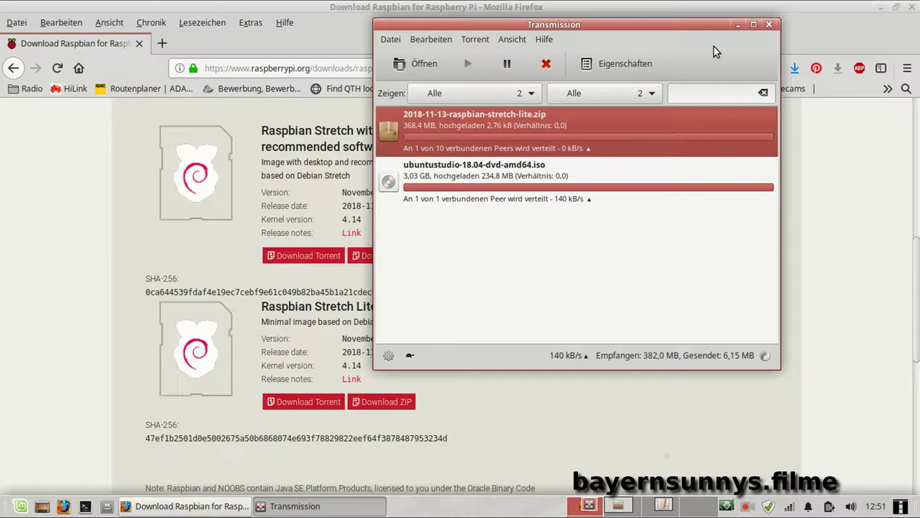
# Close the browser and minimise Transmission.
pyautogui.click(917, 10)
pyautogui.click(914, 8)
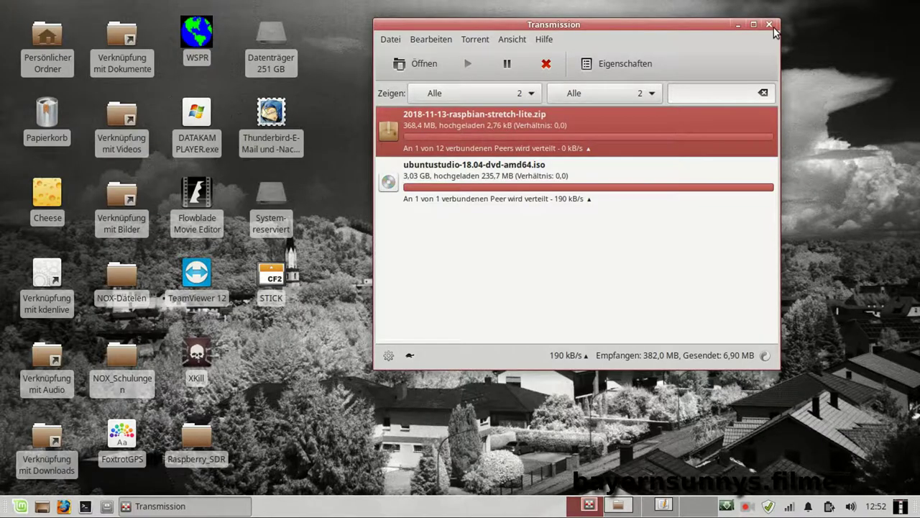
pyautogui.click(741, 26)
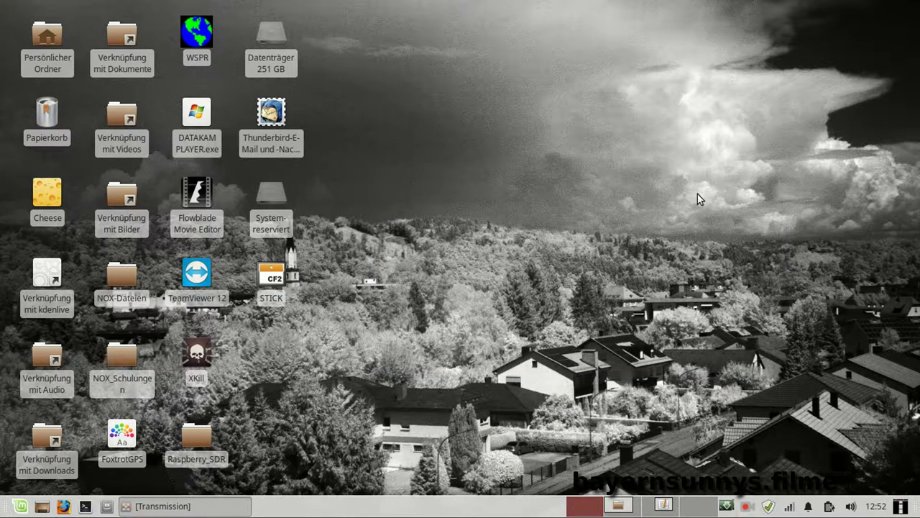
# Switch to the workspace showing the Raspberry_SDR folder and extract 2018-11-13-raspbian-stretch-lite.zip in place.
pyautogui.click(620, 510)
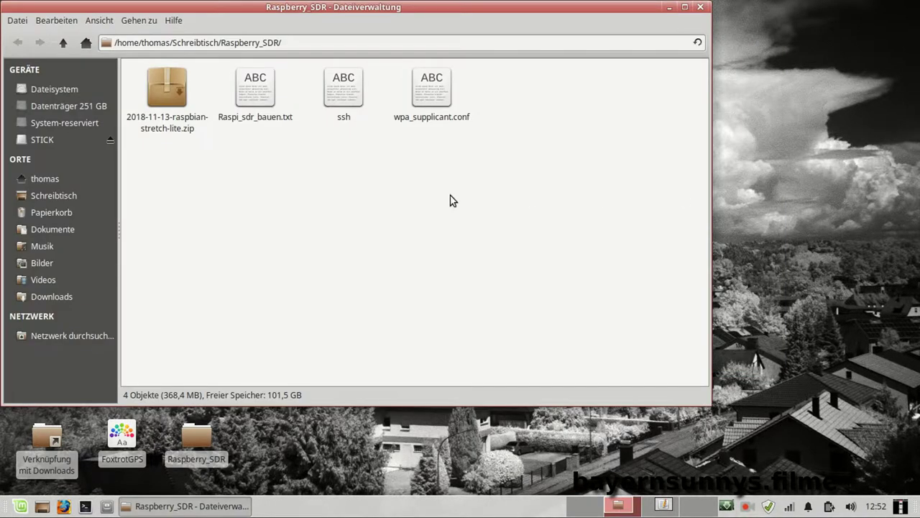
pyautogui.rightClick(162, 107)
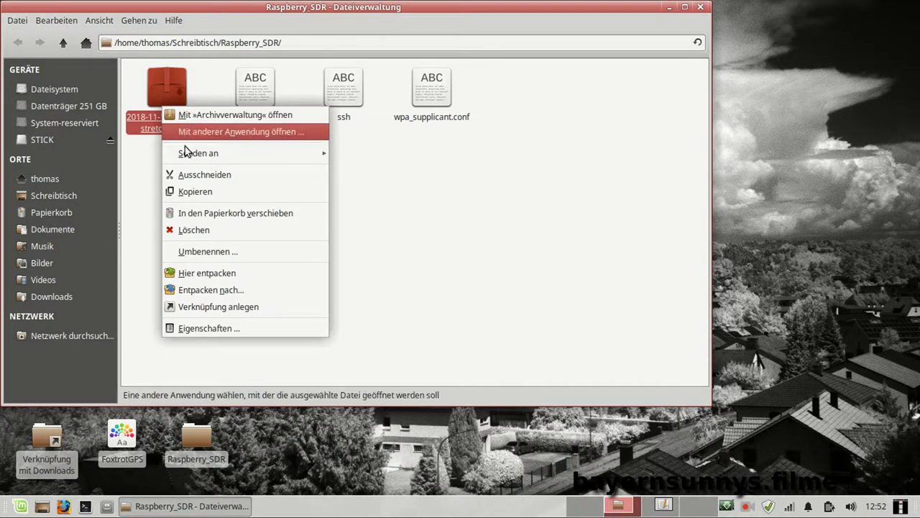
pyautogui.click(232, 274)
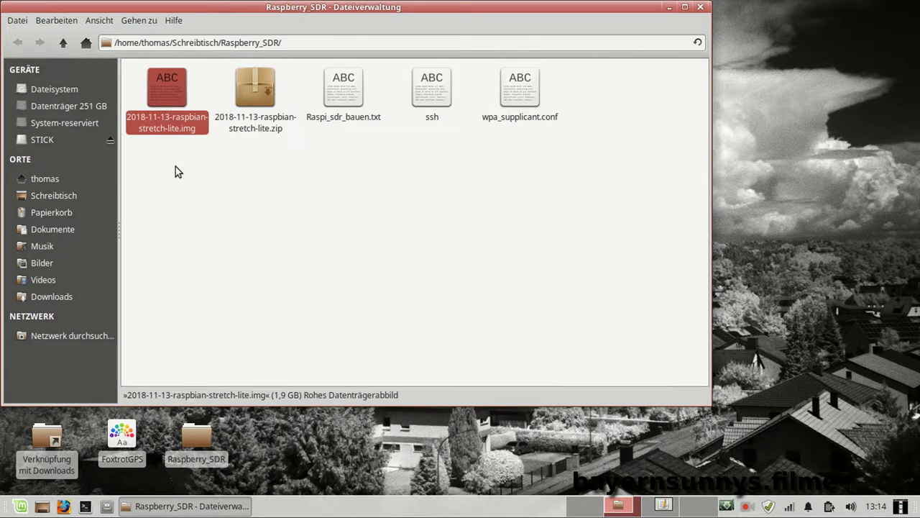
# Open the USB image writer for the extracted file and choose 2018-11-13-raspbian-stretch-lite.img from Raspberry_SDR as its source image.
pyautogui.rightClick(164, 120)
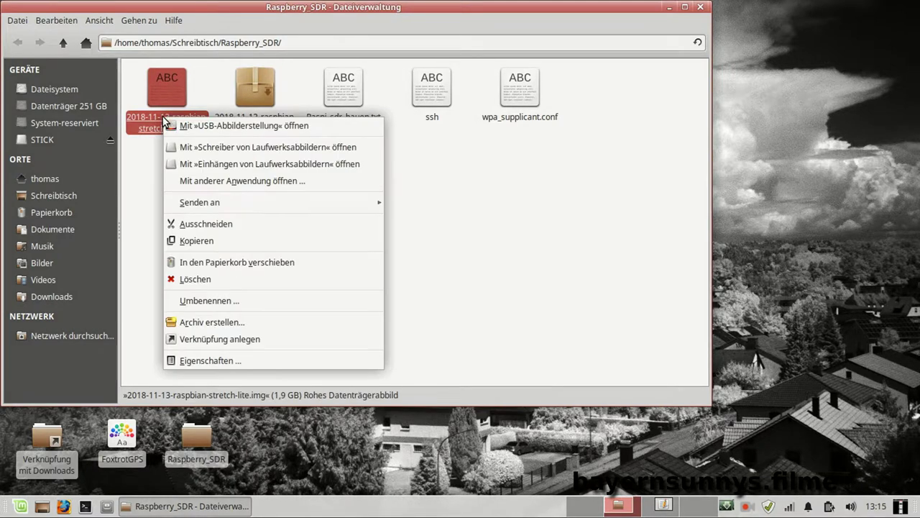
pyautogui.click(235, 127)
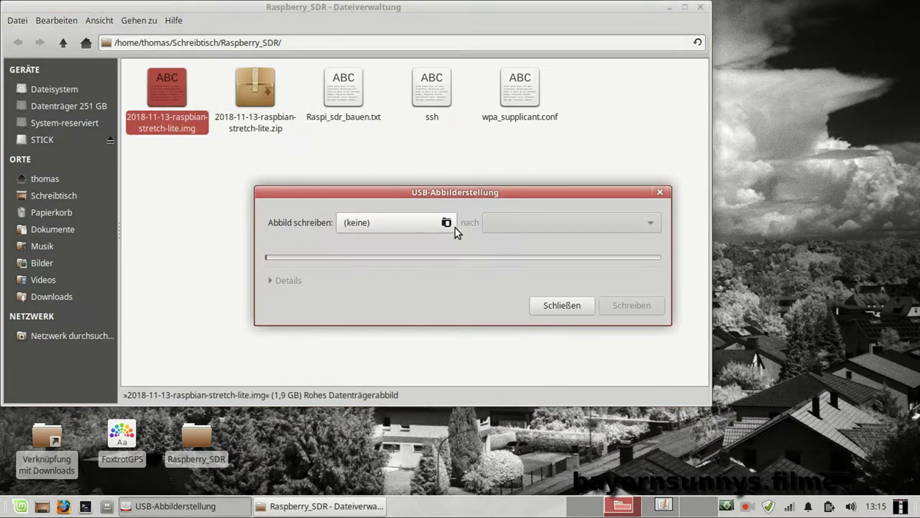
pyautogui.click(455, 228)
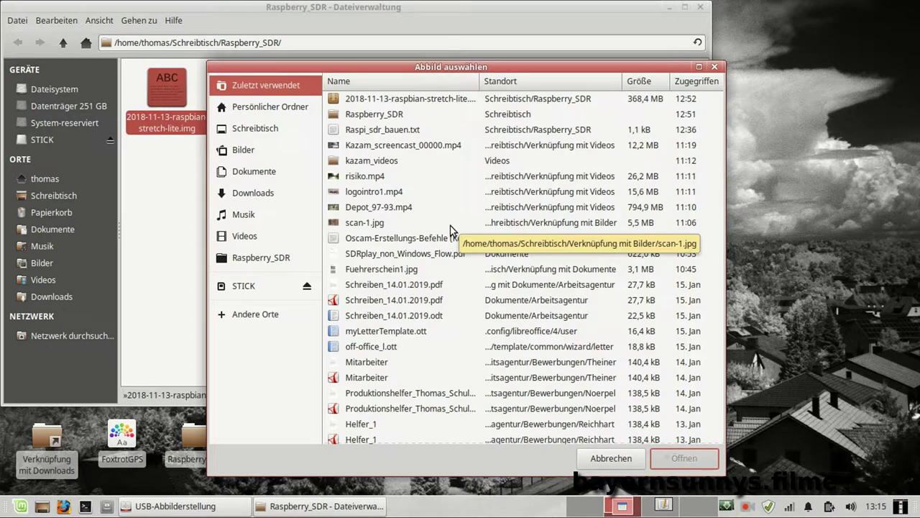
pyautogui.click(248, 132)
pyautogui.doubleClick(374, 160)
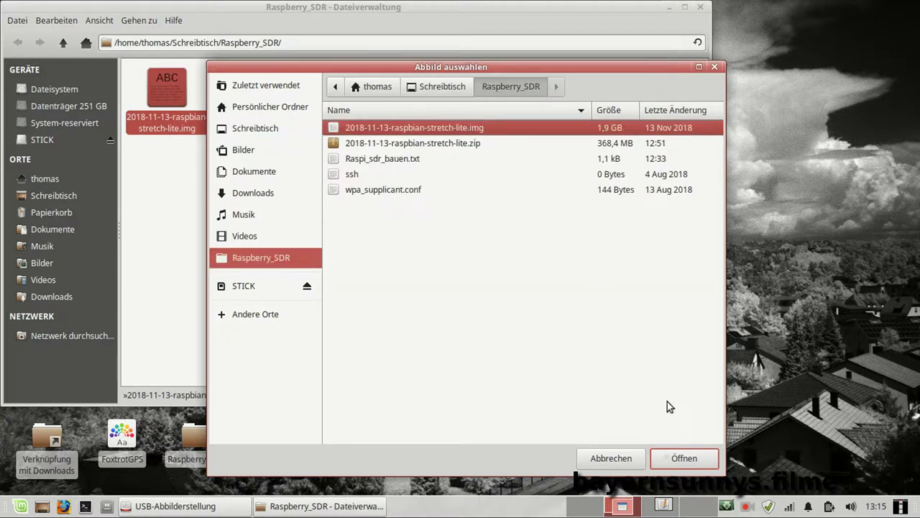
pyautogui.click(679, 459)
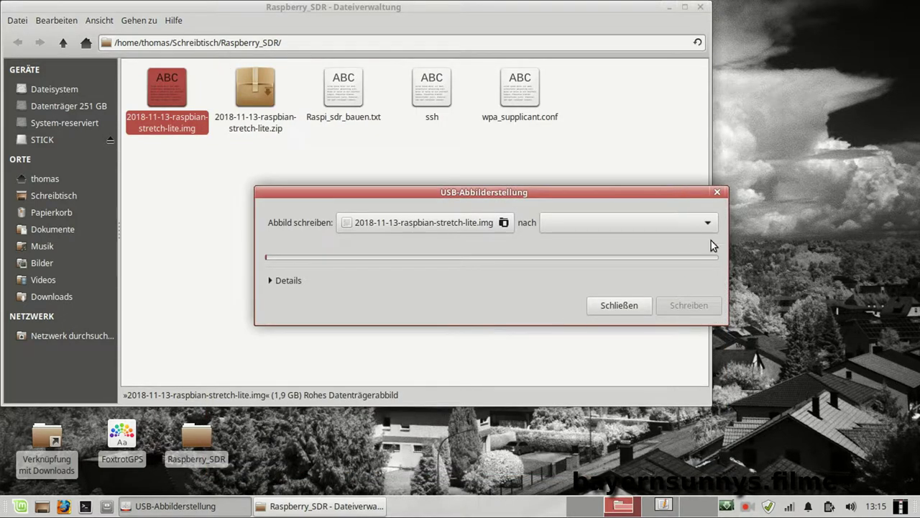
# Write the image to the 32GB TS-RDF5 SD Transcend card (/dev/sdb), authenticating with the administrator password.
pyautogui.click(694, 222)
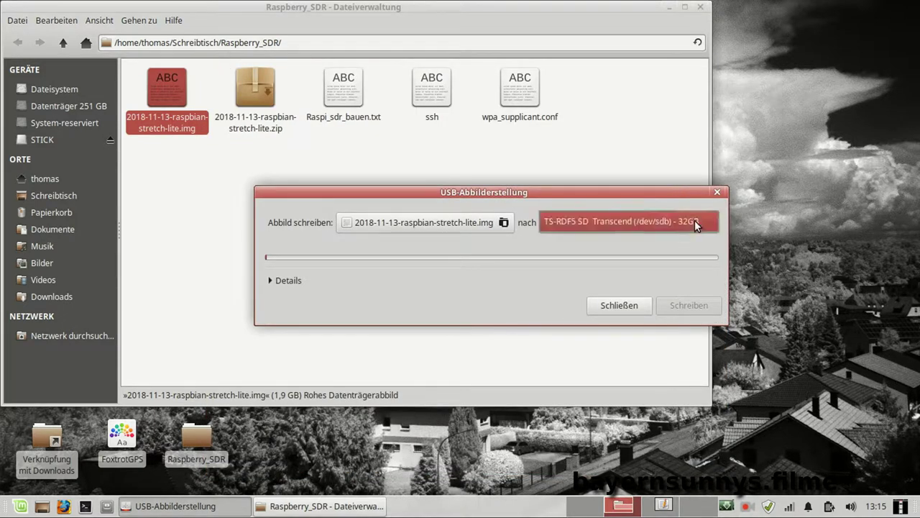
pyautogui.click(582, 222)
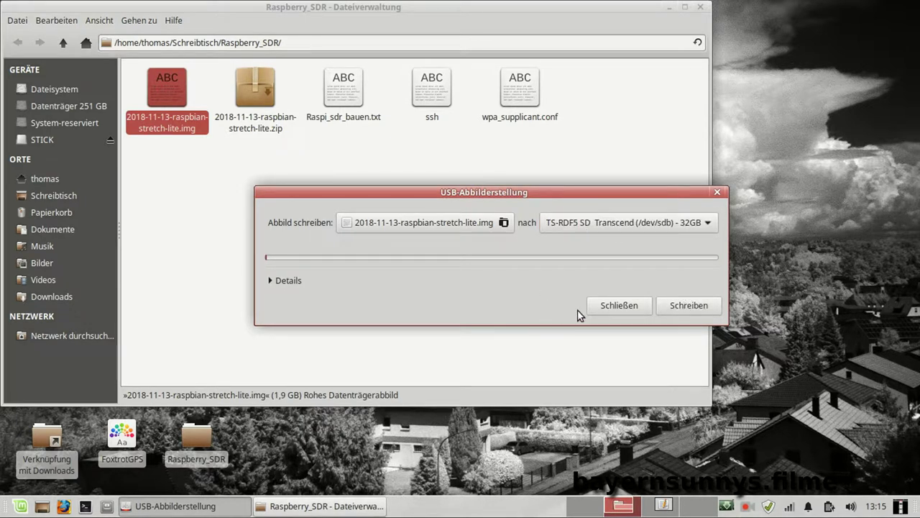
pyautogui.click(671, 310)
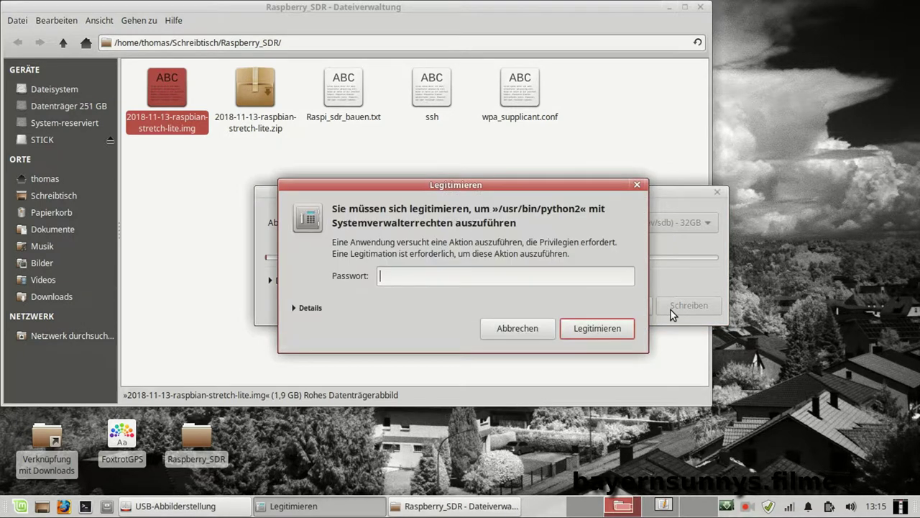
pyautogui.write('*********')
pyautogui.press('Return')
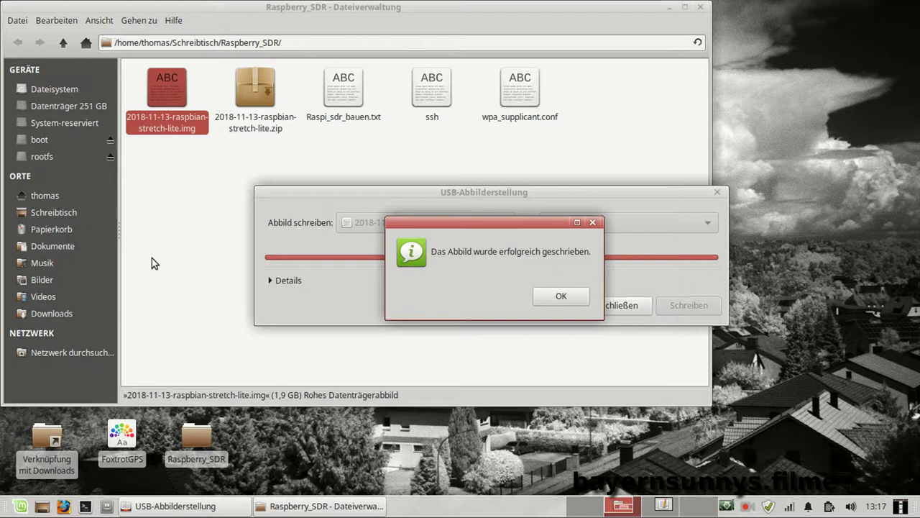
# Close the completion message, the automatically opened boot window and the USB image writer.
pyautogui.click(566, 299)
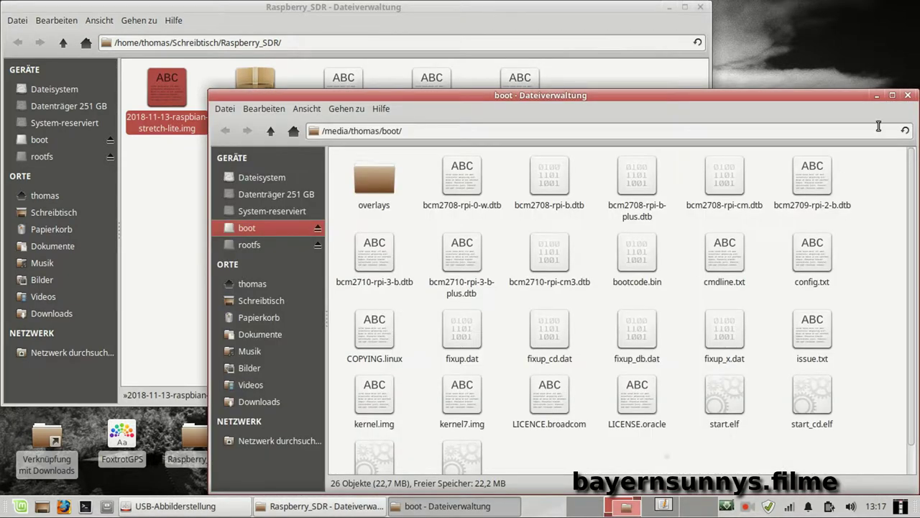
pyautogui.click(909, 95)
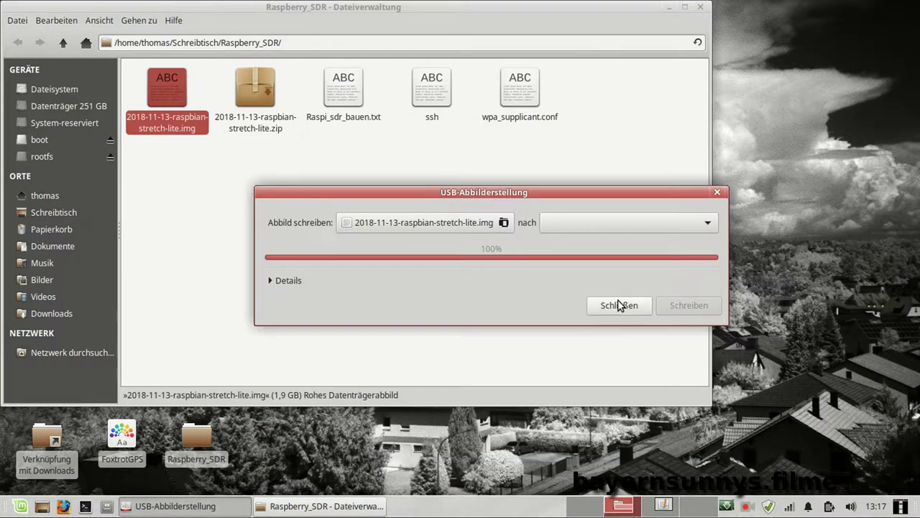
pyautogui.click(619, 304)
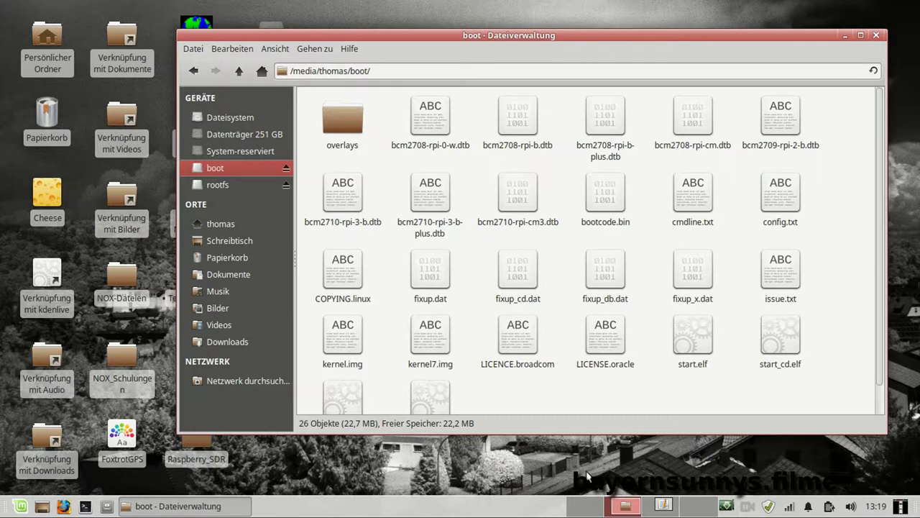
# View the contents of the card's rootfs partition and return to the boot partition.
pyautogui.click(223, 184)
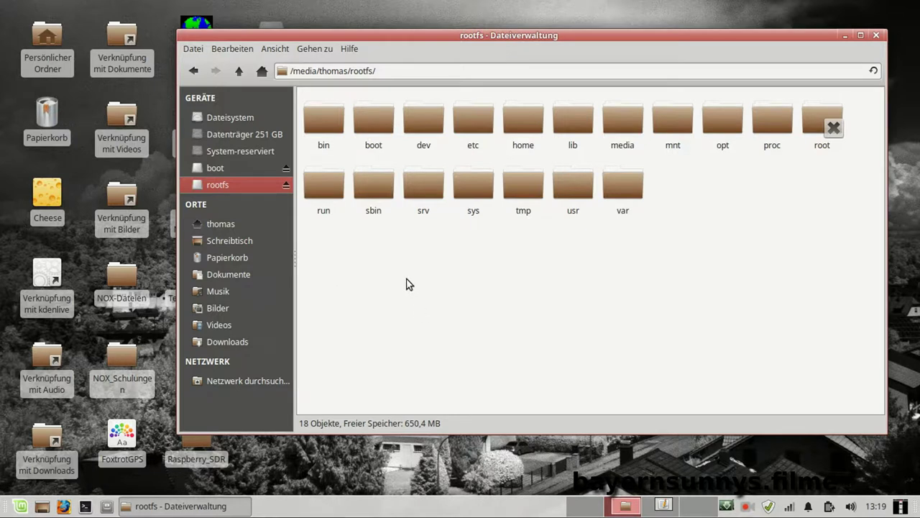
pyautogui.click(218, 169)
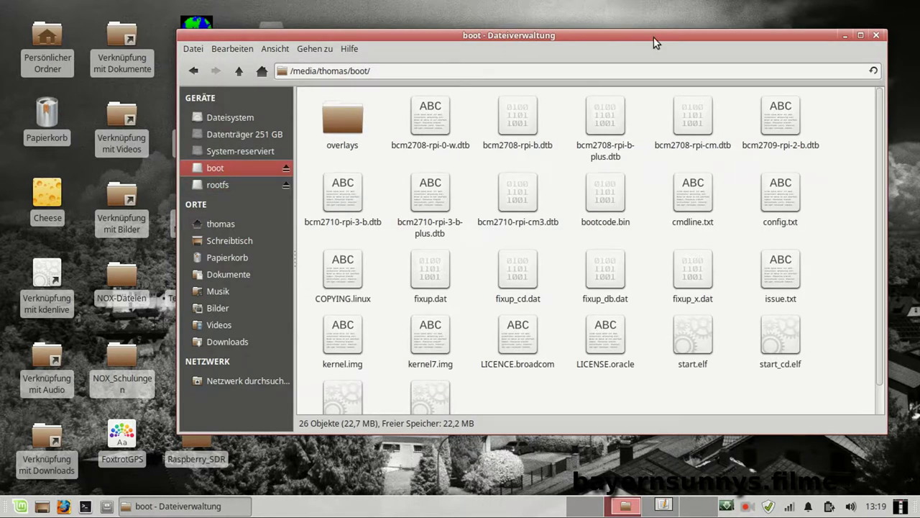
# Move the boot window down to uncover the desktop icons, and open the Raspberry_SDR folder in a maximised window.
pyautogui.moveTo(654, 38); pyautogui.dragTo(664, 76)
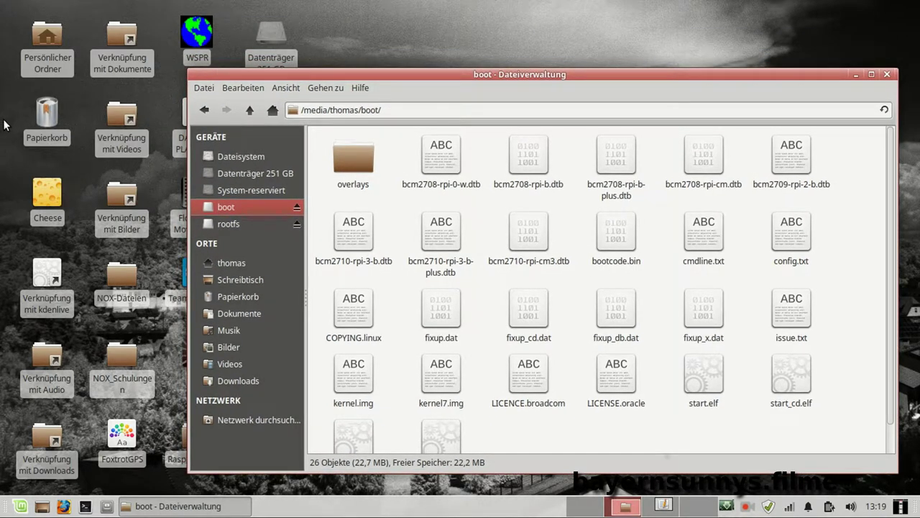
pyautogui.doubleClick(165, 461)
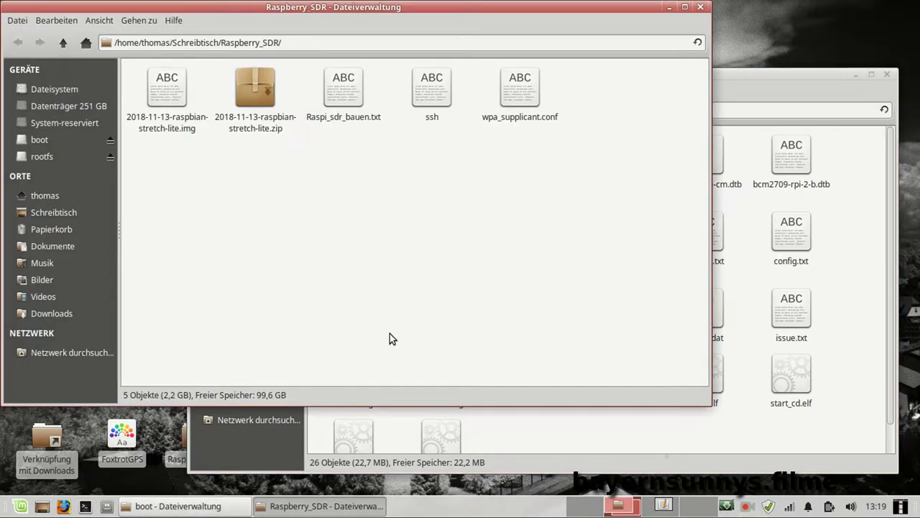
pyautogui.doubleClick(447, 6)
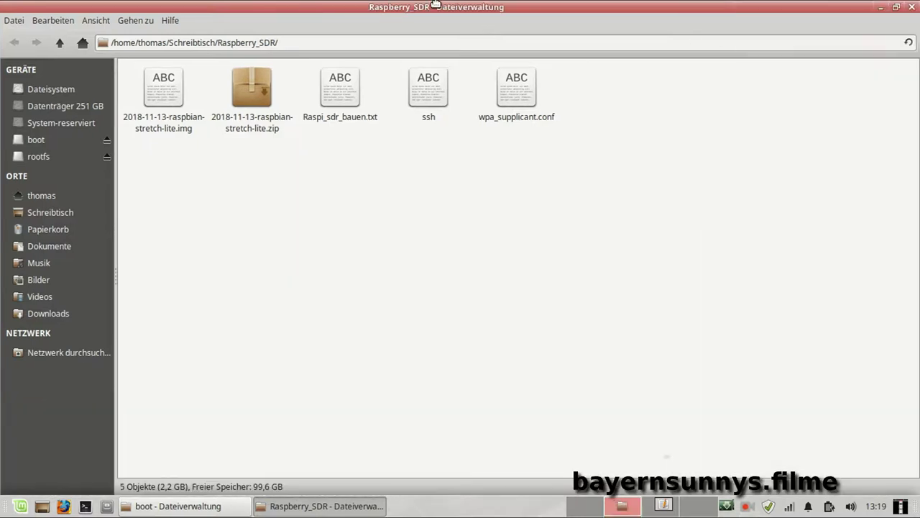
# Restore the Raspberry_SDR window to its smaller size and copy its ssh and wpa_supplicant.conf files into the card's boot partition.
pyautogui.click(896, 7)
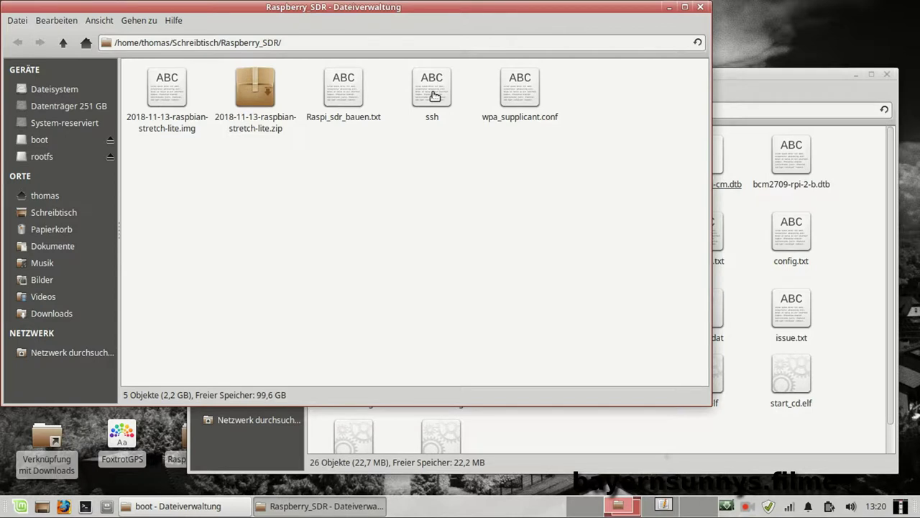
pyautogui.moveTo(434, 96); pyautogui.dragTo(732, 411)
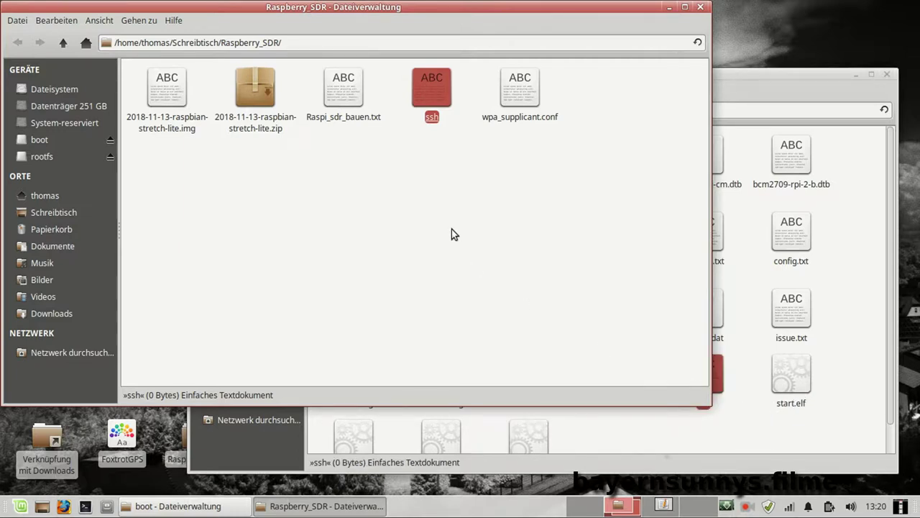
pyautogui.click(556, 162)
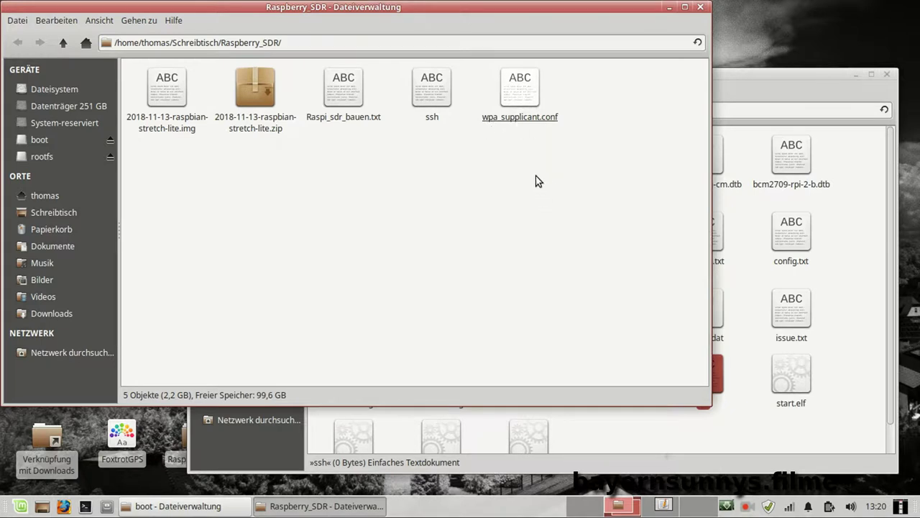
pyautogui.moveTo(514, 104); pyautogui.dragTo(732, 406)
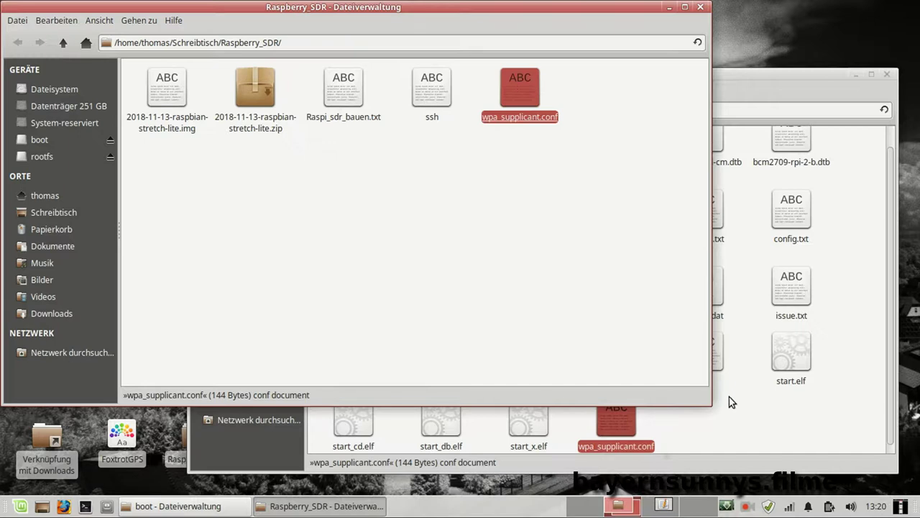
pyautogui.click(732, 403)
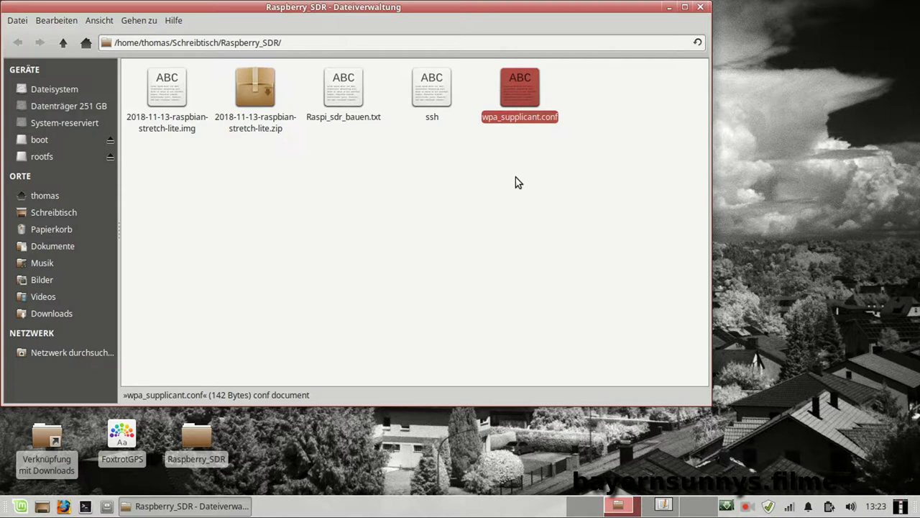
# Open wpa_supplicant.conf from the Raspberry_SDR folder in an enlarged editor window to review the Wi-Fi settings, and save and close it.
pyautogui.click(523, 119)
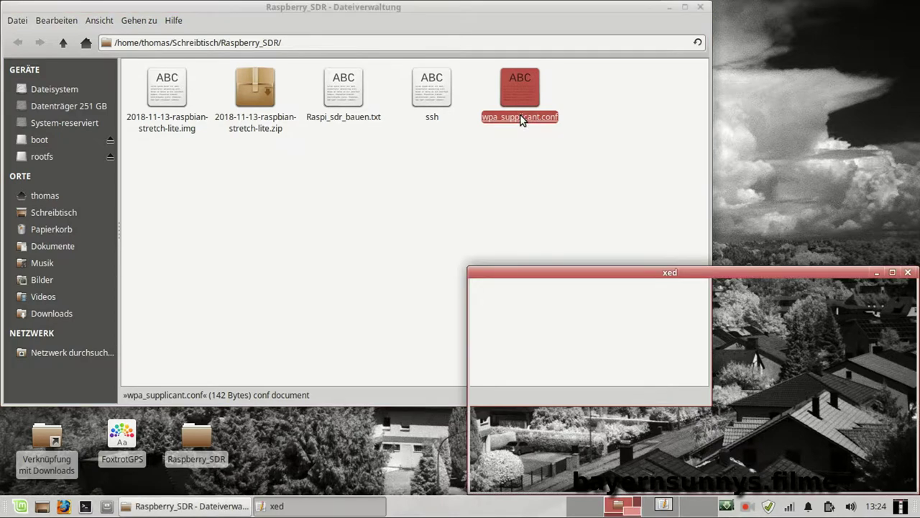
pyautogui.moveTo(745, 267); pyautogui.dragTo(622, 142)
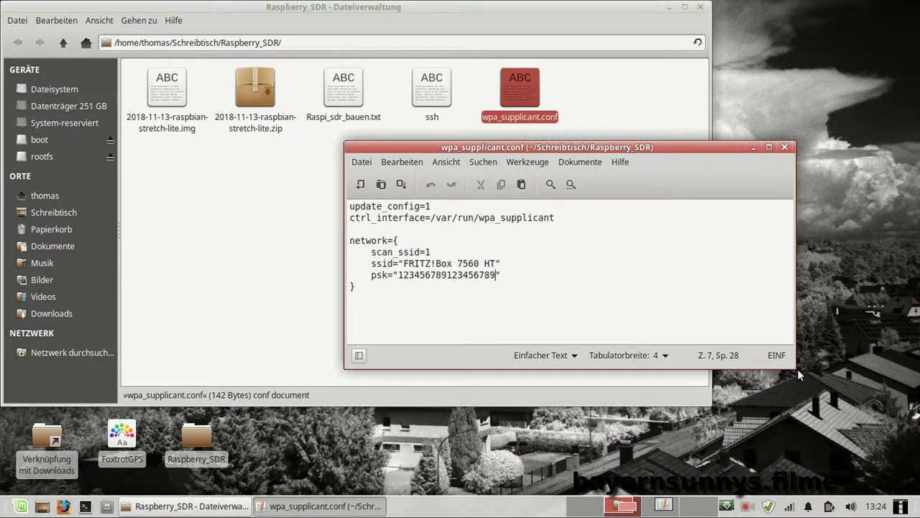
pyautogui.moveTo(796, 368); pyautogui.dragTo(870, 450)
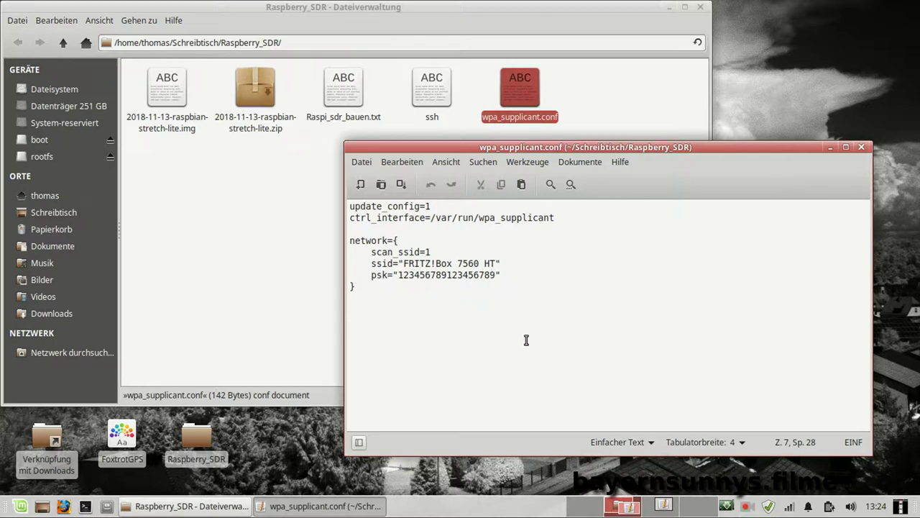
pyautogui.click(400, 185)
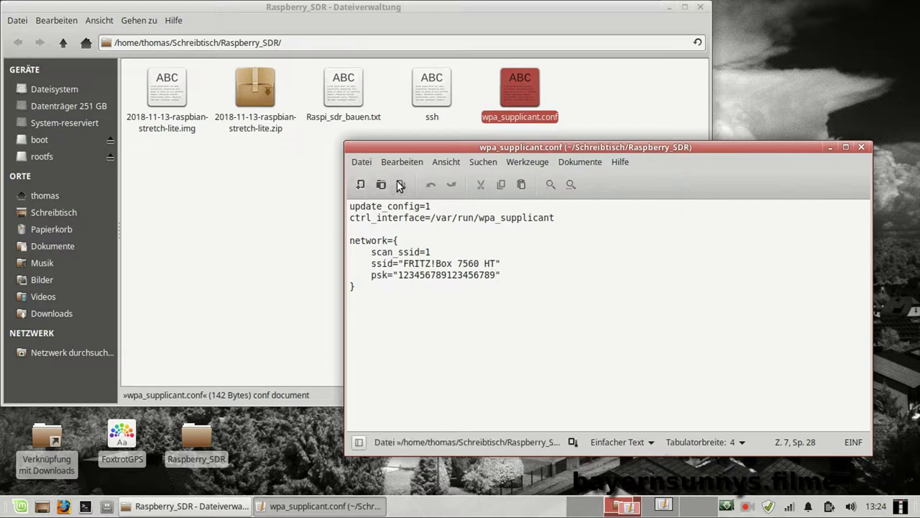
pyautogui.click(860, 149)
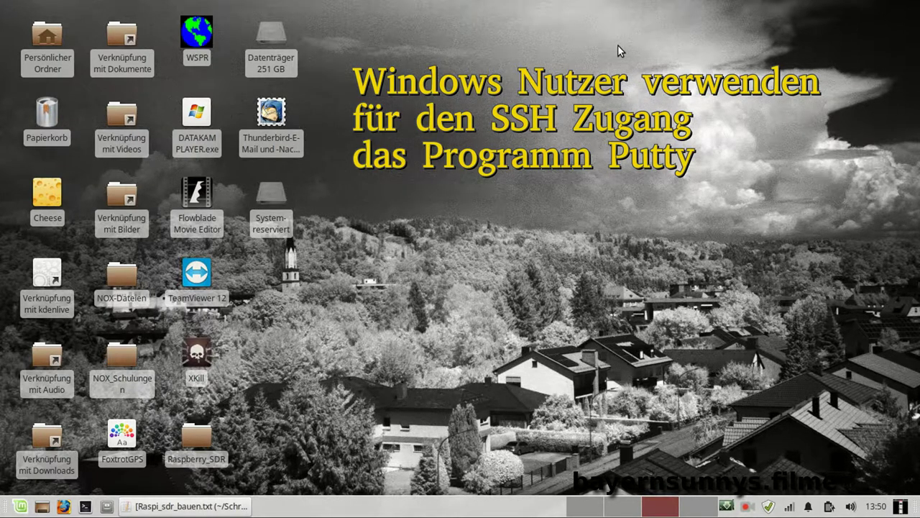
pyautogui.press('F12')
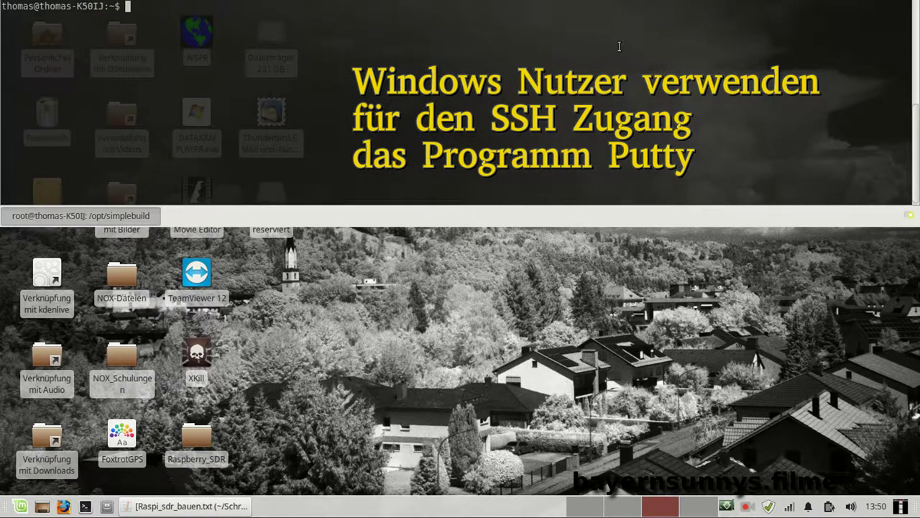
pyautogui.write('ssh pi@')
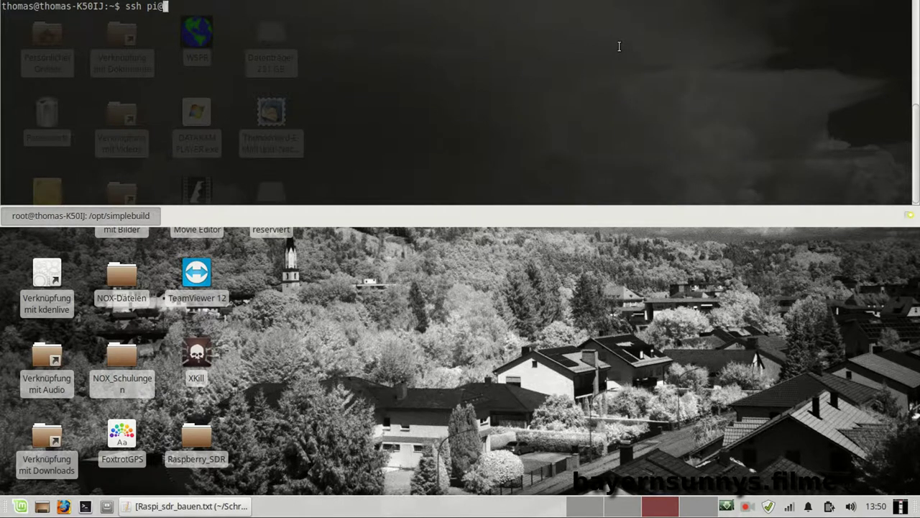
pyautogui.write('192.168.178.25')
pyautogui.press('Return')
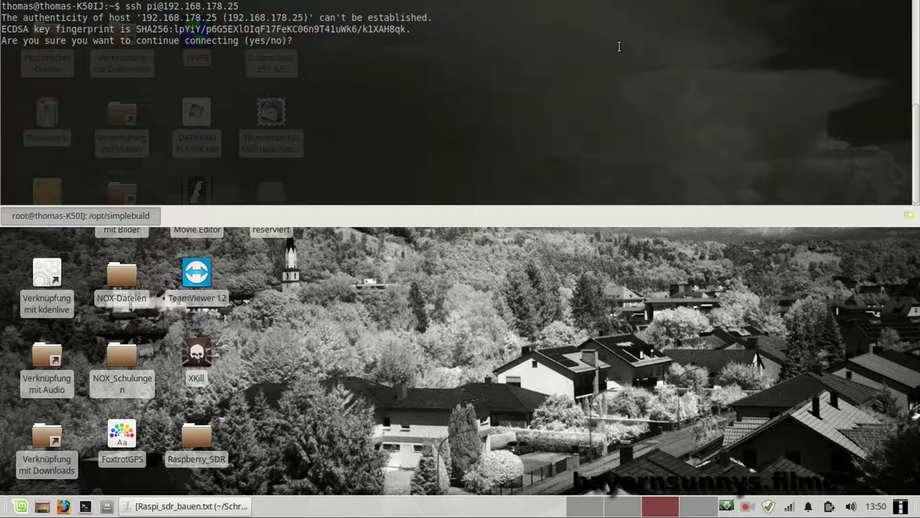
pyautogui.write('yes')
pyautogui.press('Return')
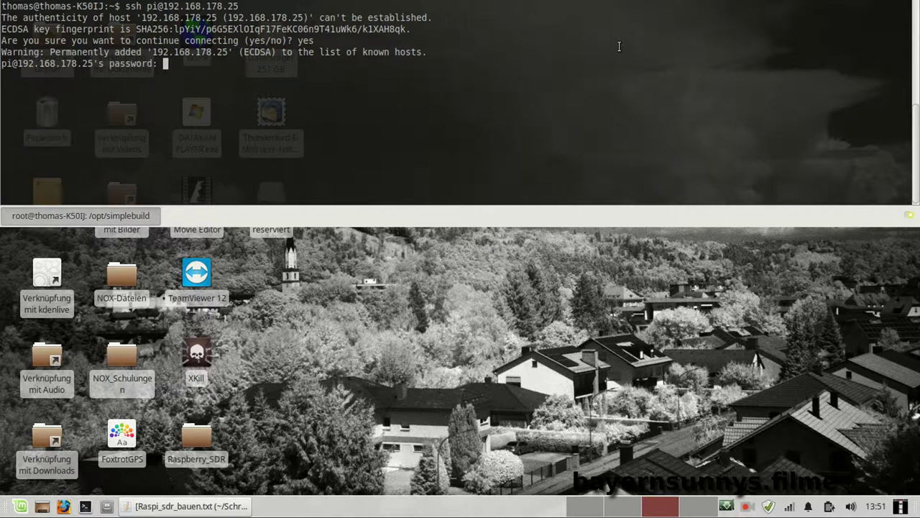
pyautogui.press('Return')
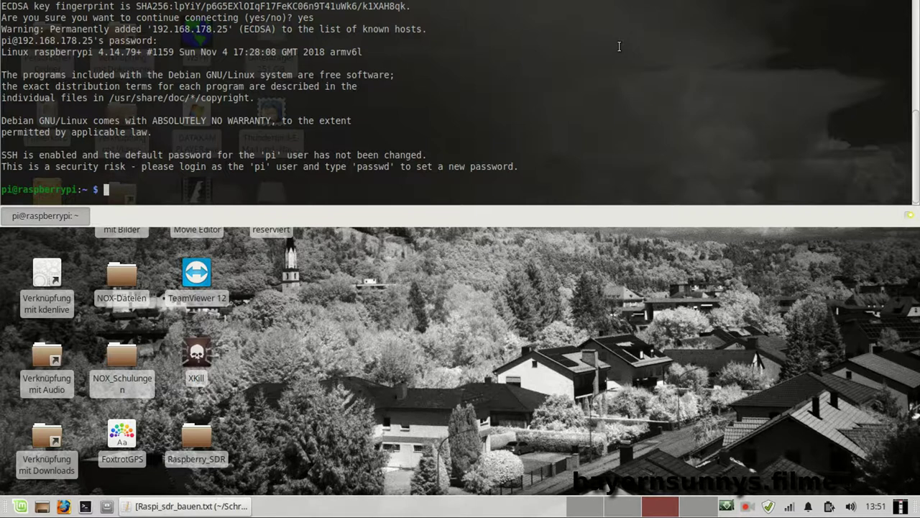
# Clear the terminal and change the pi user's password with passwd, entering the current password and the new password twice.
pyautogui.hotkey('ctrl', 'l')
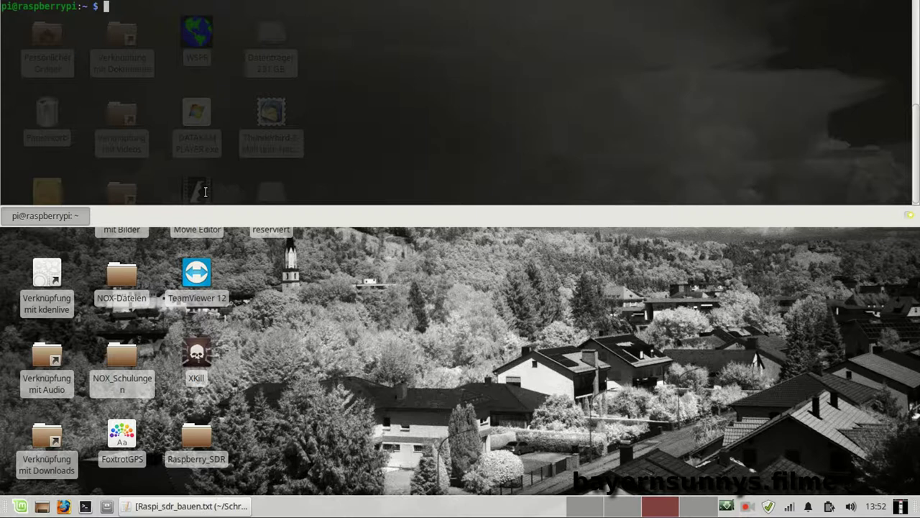
pyautogui.write('passwd')
pyautogui.press('Return')
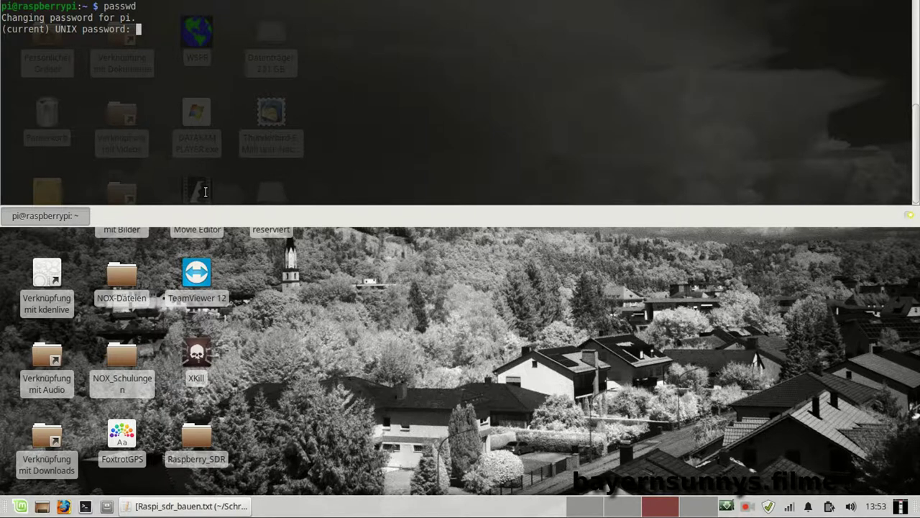
pyautogui.press('Return')
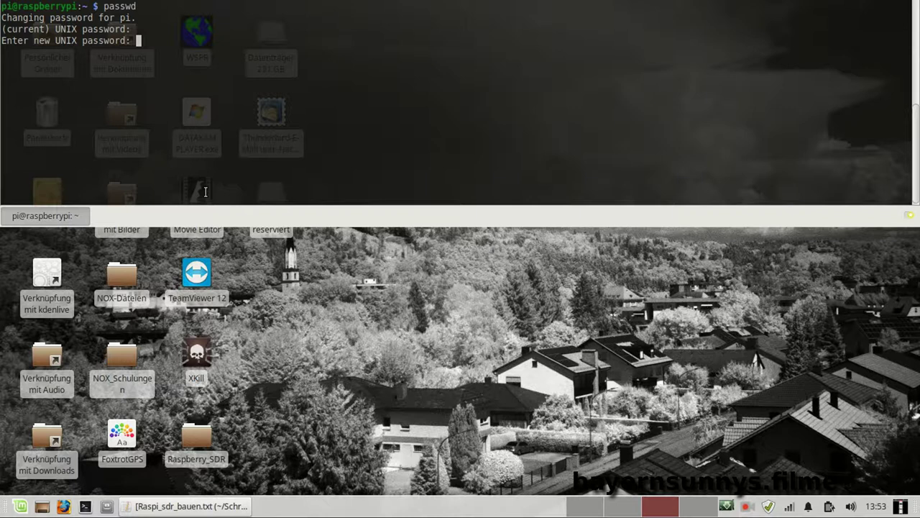
pyautogui.press('Return')
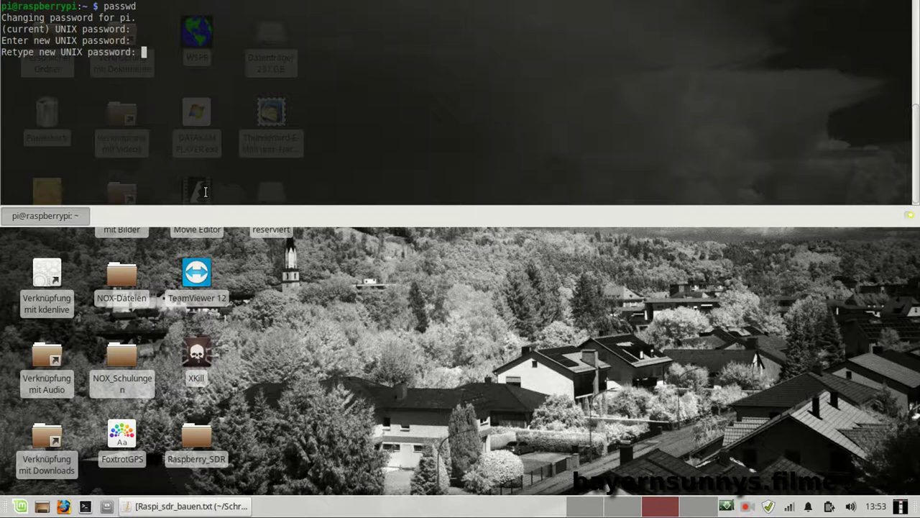
pyautogui.press('Return')
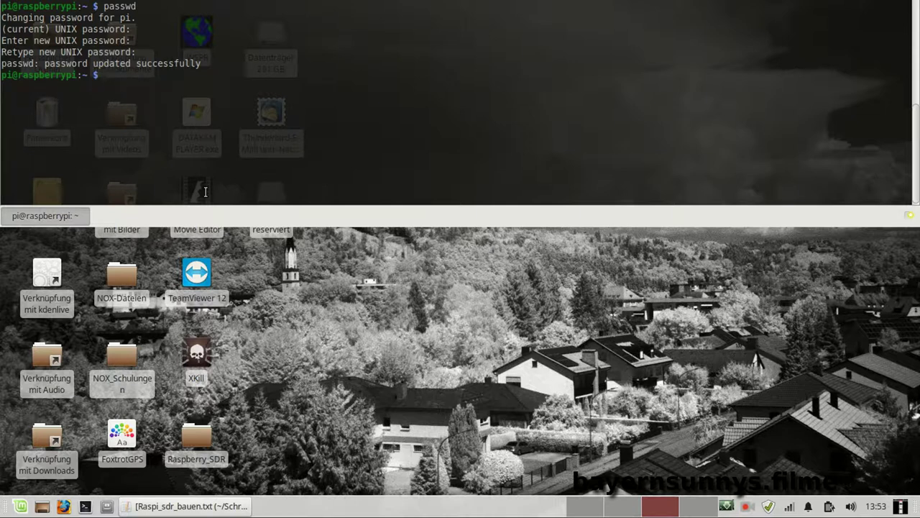
# Run sudo raspi-config and open the list of locales to generate through Localisation Options and Change Locale.
pyautogui.write('sudo raspi-con')
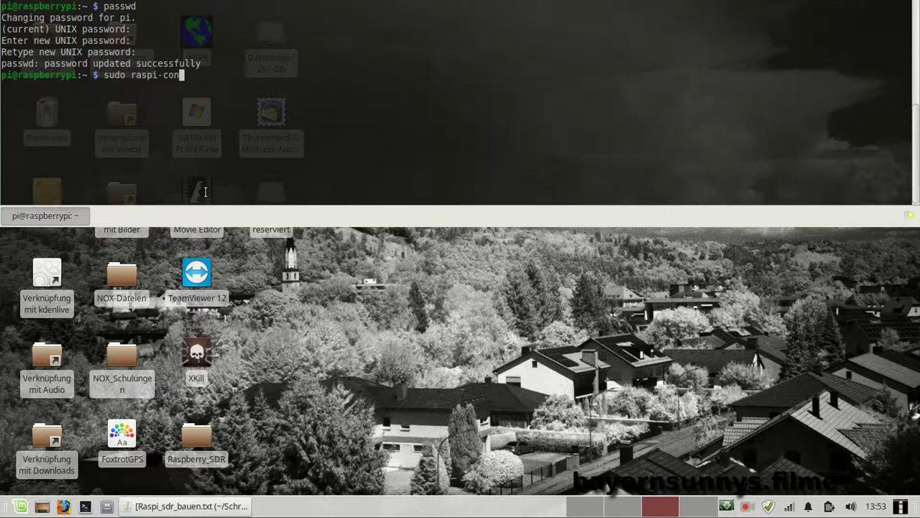
pyautogui.write('fig')
pyautogui.press('Return')
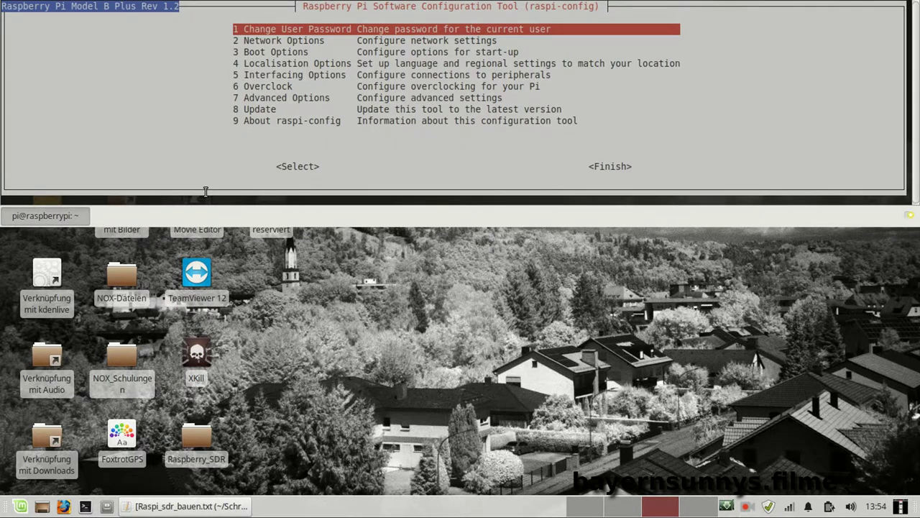
pyautogui.press('Down')
pyautogui.press('Down')
pyautogui.press('Down')
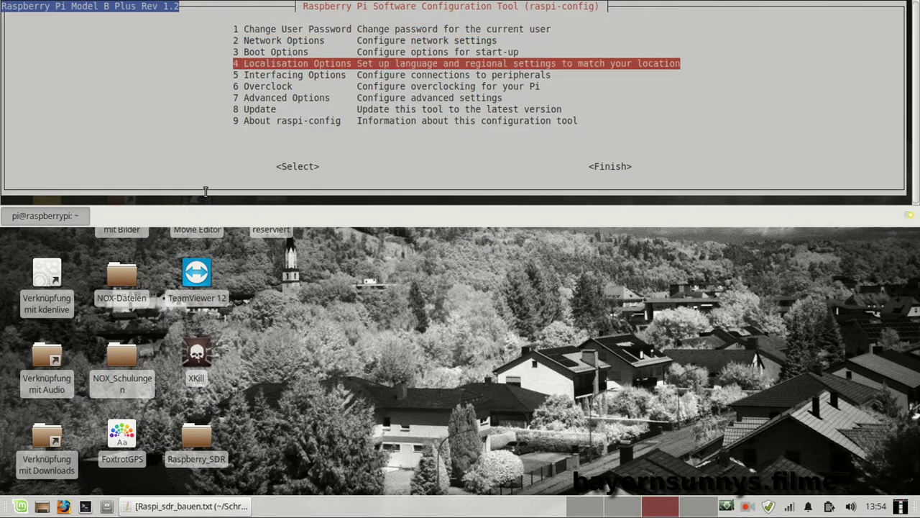
pyautogui.press('Down')
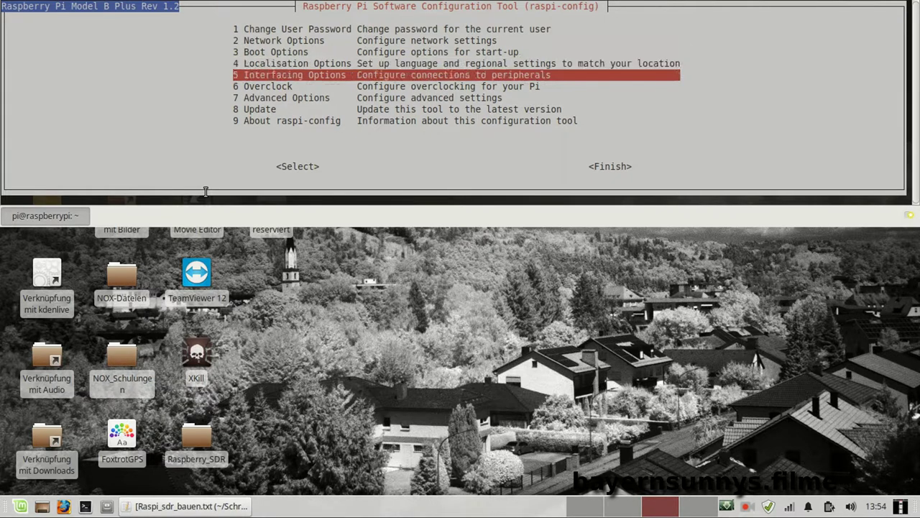
pyautogui.press('Up')
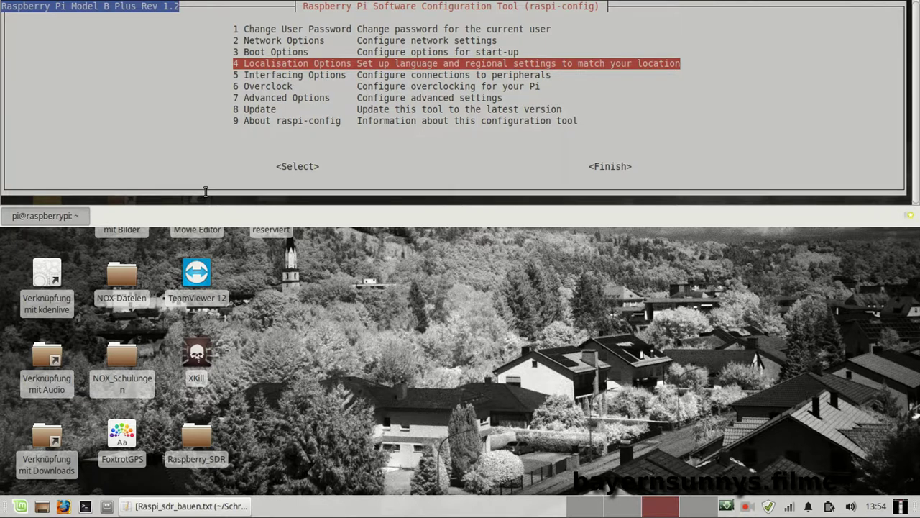
pyautogui.press('Return')
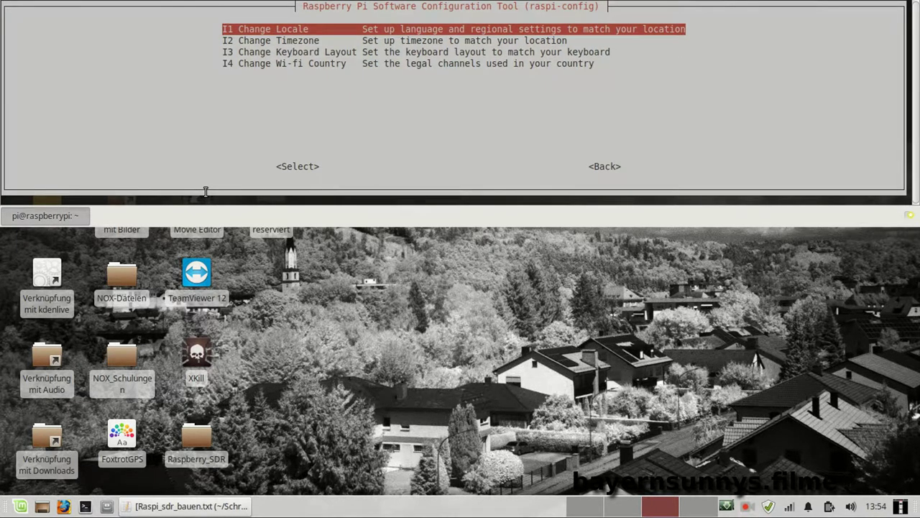
pyautogui.press('Escape')
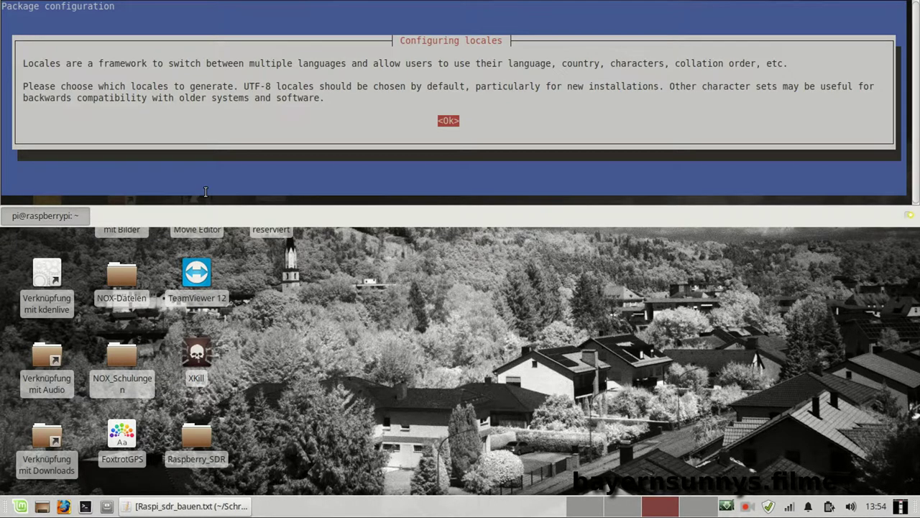
pyautogui.press('Return')
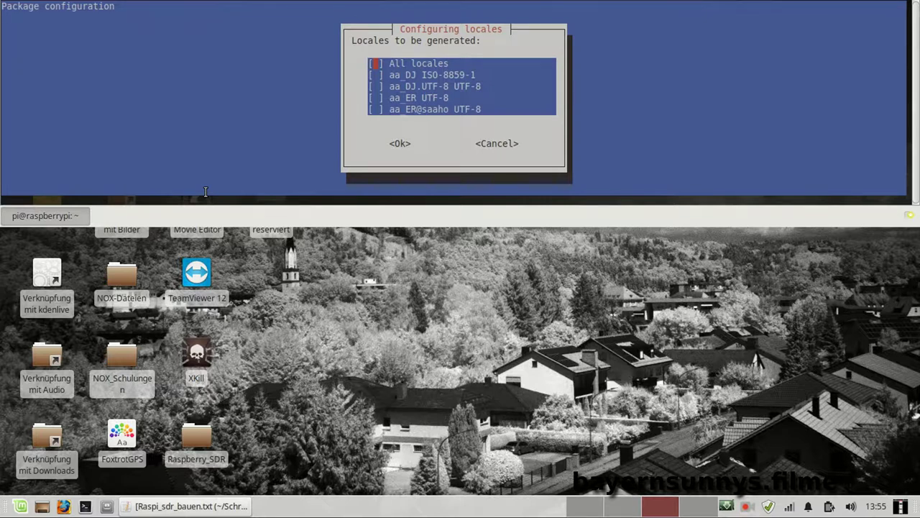
# Mark the de_DE.UTF-8 UTF-8 locale for generation.
pyautogui.press('Down')
pyautogui.press('Down')
pyautogui.press('Down')
pyautogui.press('Down')
pyautogui.press('Down')
pyautogui.press('Down')
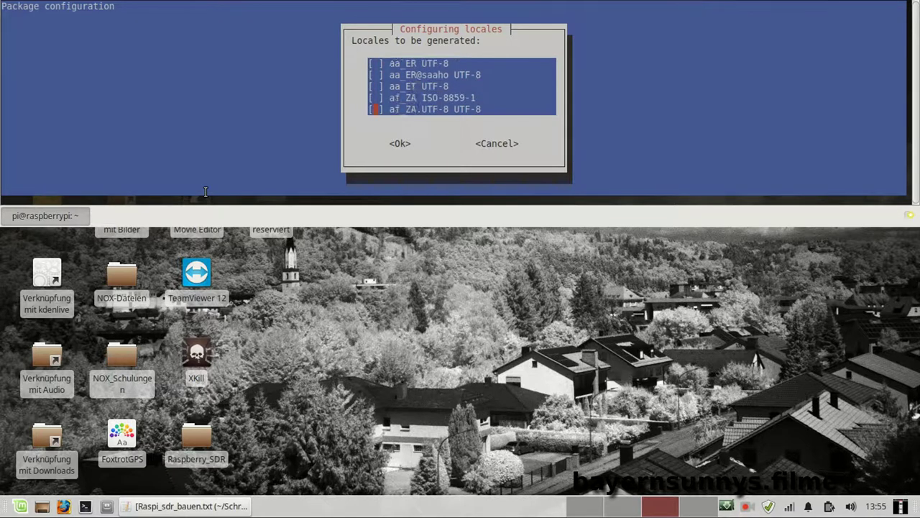
pyautogui.press('Down')
pyautogui.press('Down')
pyautogui.press('Down')
pyautogui.press('Down')
pyautogui.press('Down')
pyautogui.press('Down')
pyautogui.press('Down')
pyautogui.press('Down')
pyautogui.press('Down')
pyautogui.press('Down')
pyautogui.press('Down')
pyautogui.press('Down')
pyautogui.press('Down')
pyautogui.press('Down')
pyautogui.press('Down')
pyautogui.press('Down')
pyautogui.press('Down')
pyautogui.press('Down')
pyautogui.press('Down')
pyautogui.press('Down')
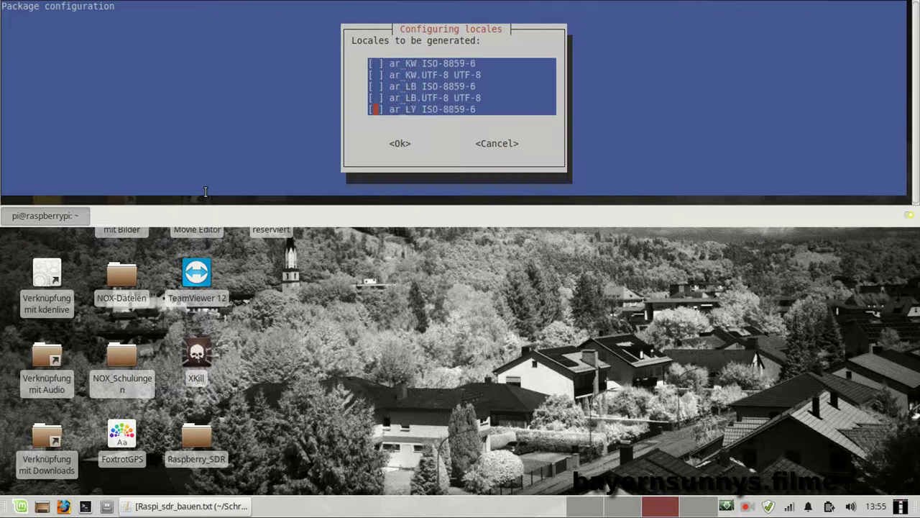
pyautogui.press('Down')
pyautogui.press('Down')
pyautogui.press('Down')
pyautogui.press('Down')
pyautogui.press('Down')
pyautogui.press('Down')
pyautogui.press('Down')
pyautogui.press('Down')
pyautogui.press('Down')
pyautogui.press('Down')
pyautogui.press('Down')
pyautogui.press('Down')
pyautogui.press('Down')
pyautogui.press('Down')
pyautogui.press('Down')
pyautogui.press('Down')
pyautogui.press('Down')
pyautogui.press('Down')
pyautogui.press('Down')
pyautogui.press('Down')
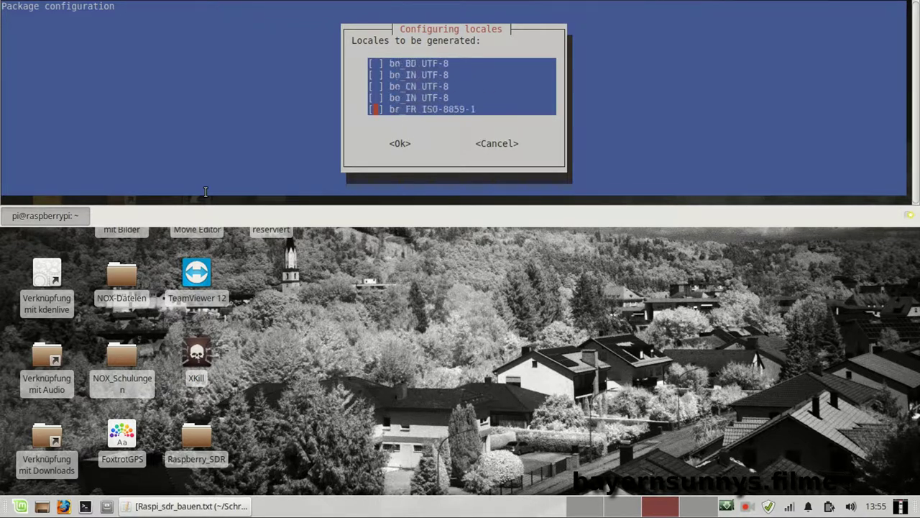
pyautogui.press('Down')
pyautogui.press('Down')
pyautogui.press('Down')
pyautogui.press('Down')
pyautogui.press('Down')
pyautogui.press('Down')
pyautogui.press('Down')
pyautogui.press('Down')
pyautogui.press('Down')
pyautogui.press('Down')
pyautogui.press('Down')
pyautogui.press('Down')
pyautogui.press('Down')
pyautogui.press('Down')
pyautogui.press('Down')
pyautogui.press('Down')
pyautogui.press('Down')
pyautogui.press('Down')
pyautogui.press('Down')
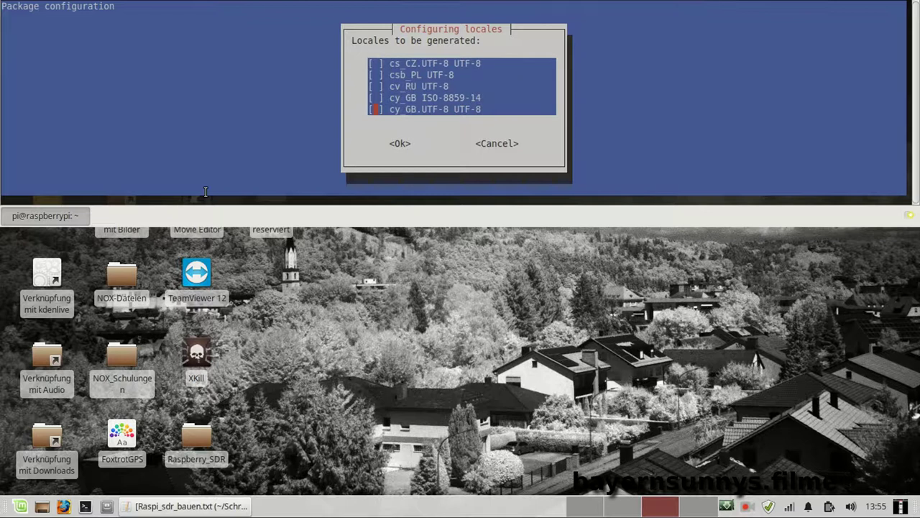
pyautogui.press('Down')
pyautogui.press('Down')
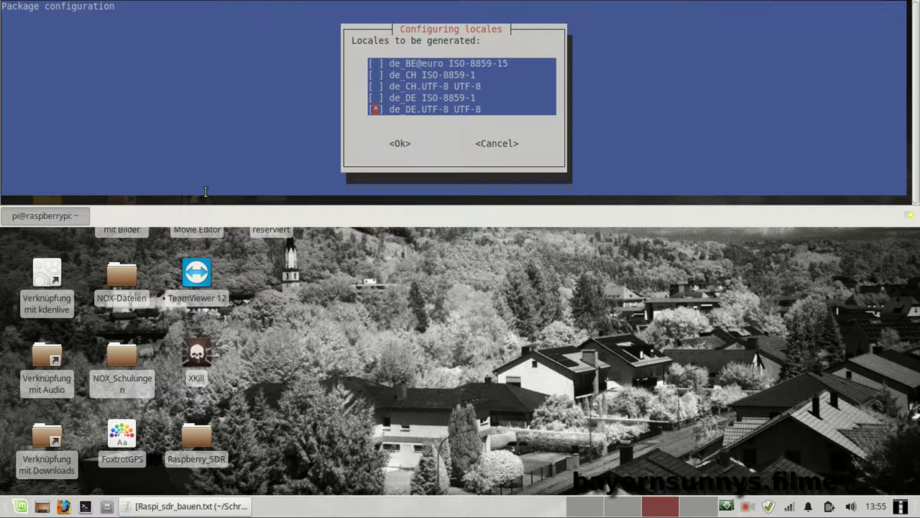
# Unmark the en_GB.UTF-8 UTF-8 locale and confirm the selection of locales to generate.
pyautogui.press('Down')
pyautogui.press('Down')
pyautogui.press('Down')
pyautogui.press('Down')
pyautogui.press('Down')
pyautogui.press('Down')
pyautogui.press('Down')
pyautogui.press('Down')
pyautogui.press('Down')
pyautogui.press('Down')
pyautogui.press('Down')
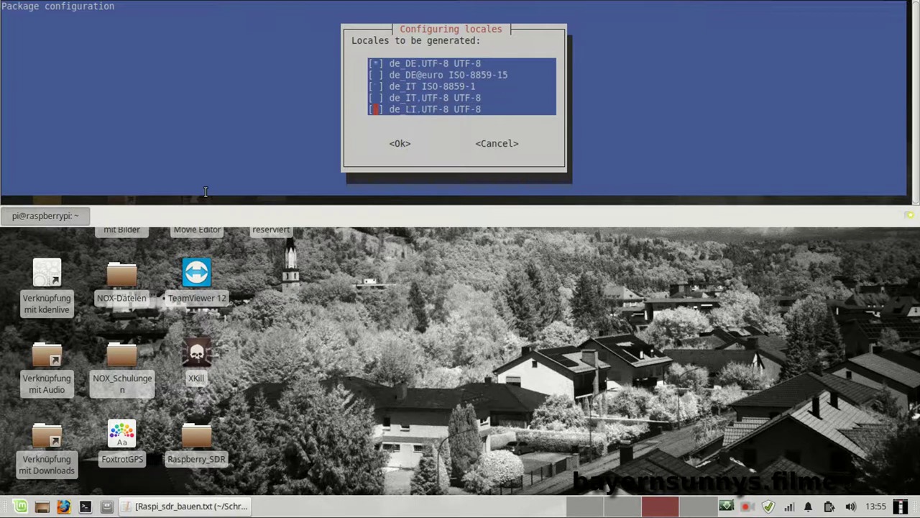
pyautogui.press('Down')
pyautogui.press('Down')
pyautogui.press('Down')
pyautogui.press('Down')
pyautogui.press('Down')
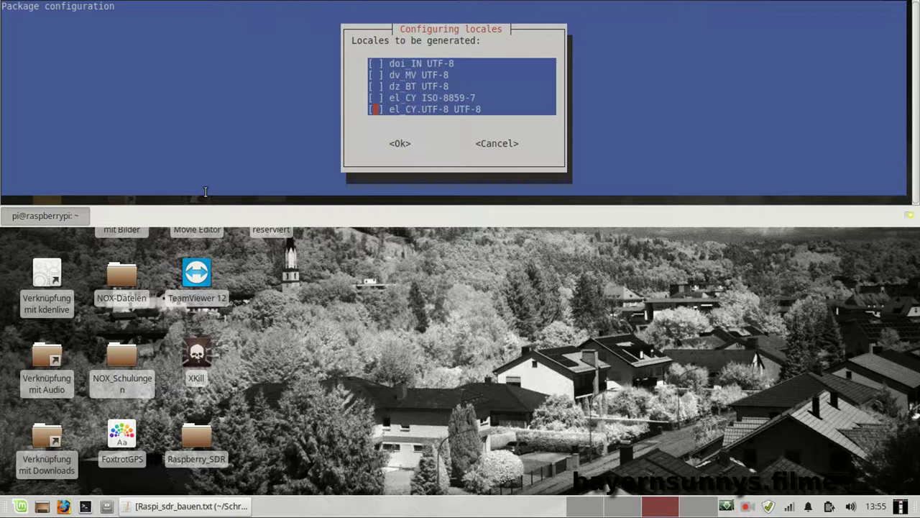
pyautogui.press('Down')
pyautogui.press('Down')
pyautogui.press('Down')
pyautogui.press('Down')
pyautogui.press('Down')
pyautogui.press('Down')
pyautogui.press('Down')
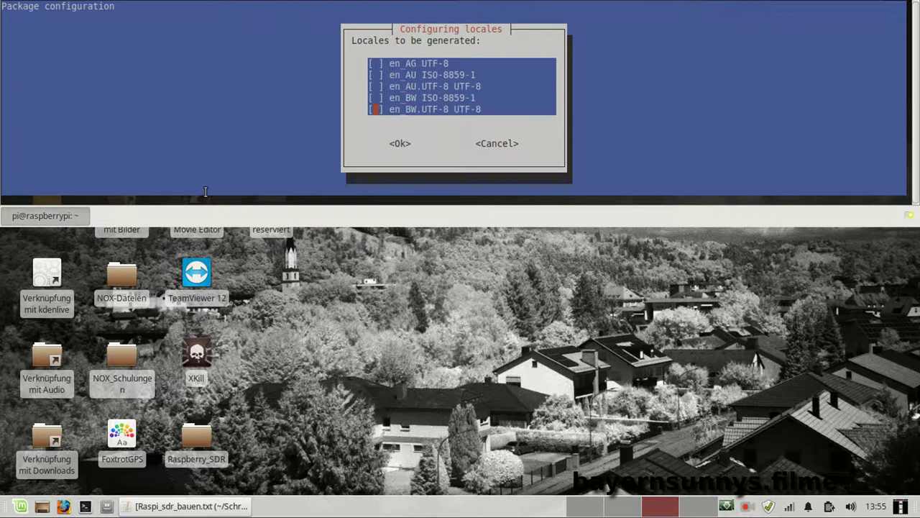
pyautogui.press('Down')
pyautogui.press('Down')
pyautogui.press('Down')
pyautogui.press('Down')
pyautogui.press('Down')
pyautogui.press('space')
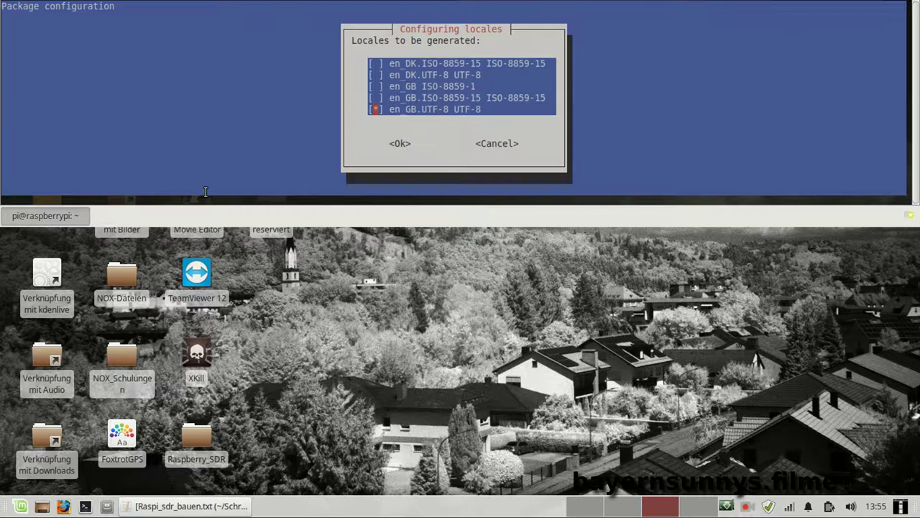
pyautogui.press('Down')
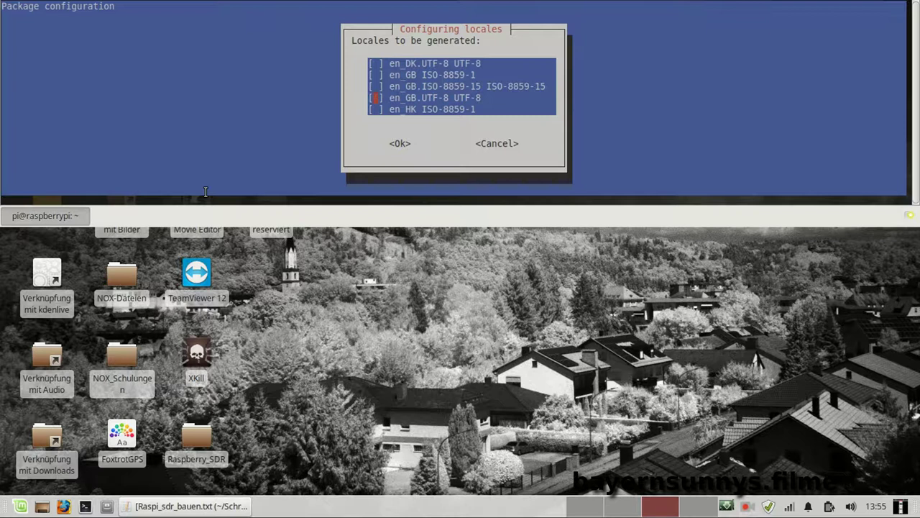
pyautogui.press('Tab')
pyautogui.press('Return')
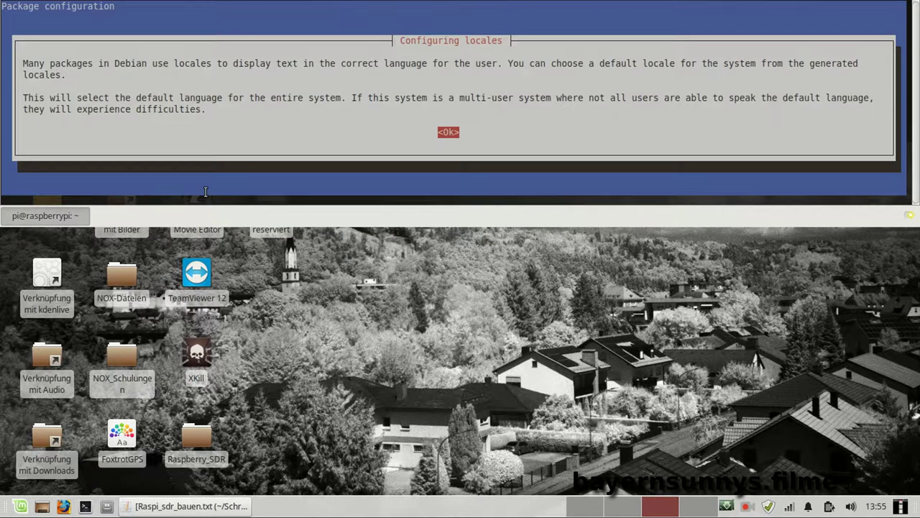
# Set de_DE.UTF-8 as the default locale for the system environment.
pyautogui.press('Return')
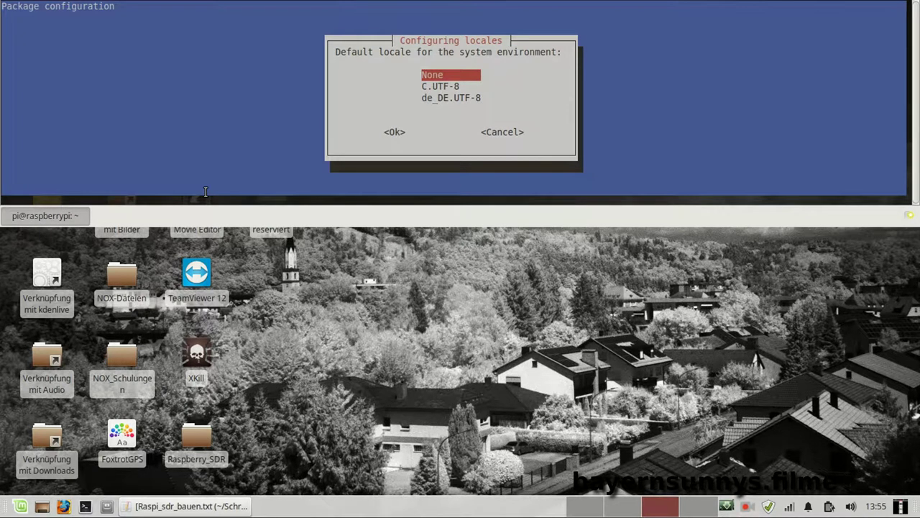
pyautogui.press('Down')
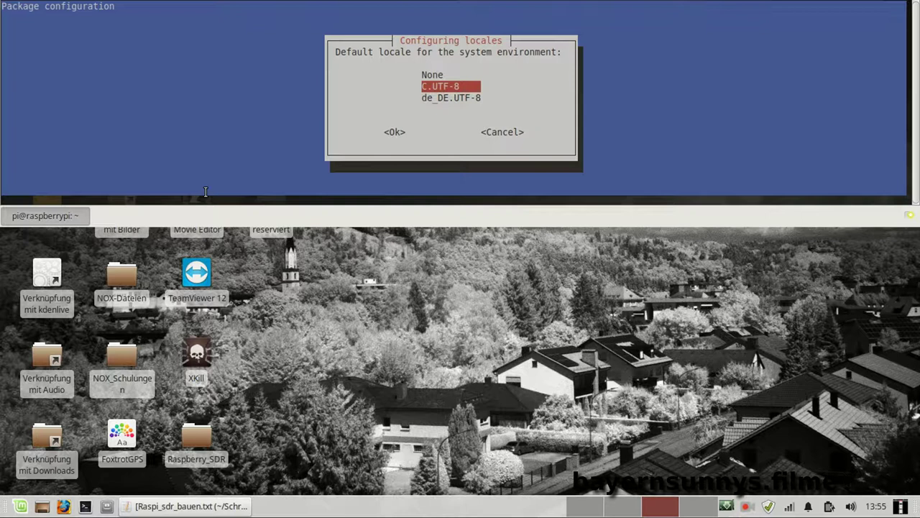
pyautogui.press('Down')
pyautogui.press('Return')
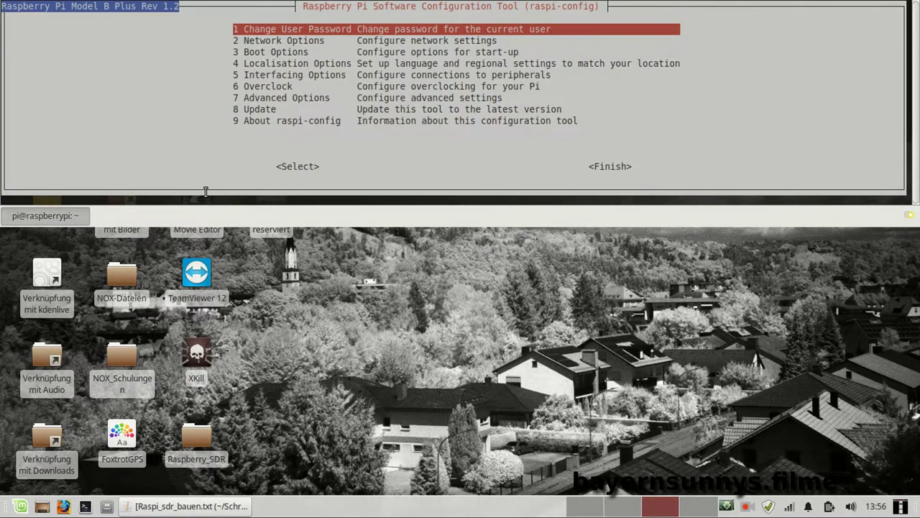
# Start Change Timezone in Localisation Options and choose Europe as the geographic area.
pyautogui.press('Down')
pyautogui.press('Down')
pyautogui.press('Down')
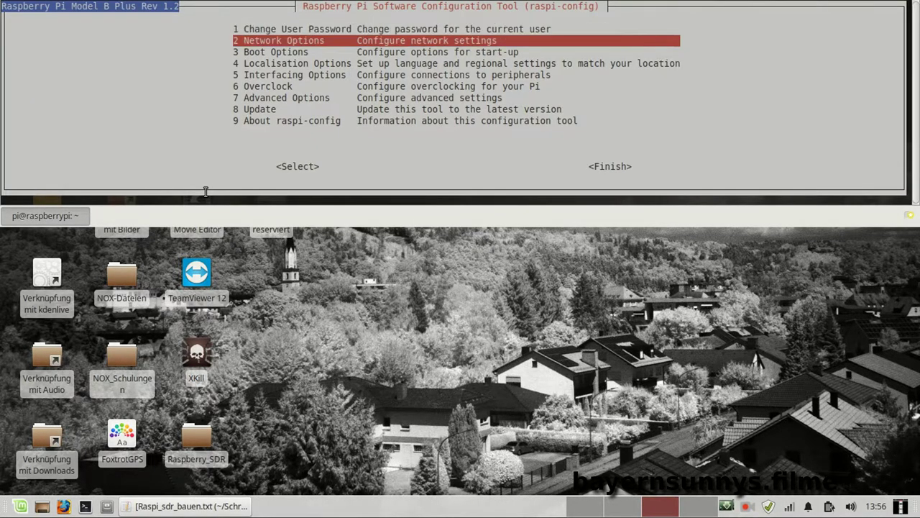
pyautogui.press('Return')
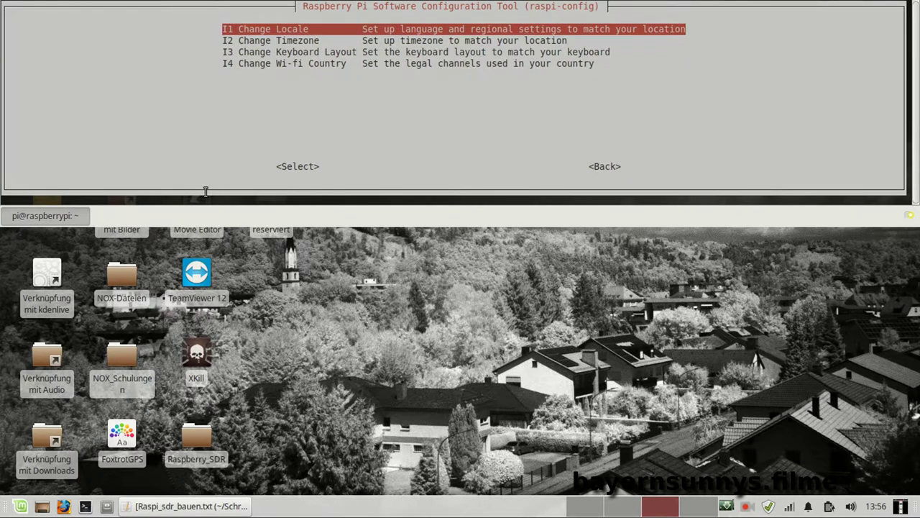
pyautogui.press('Down')
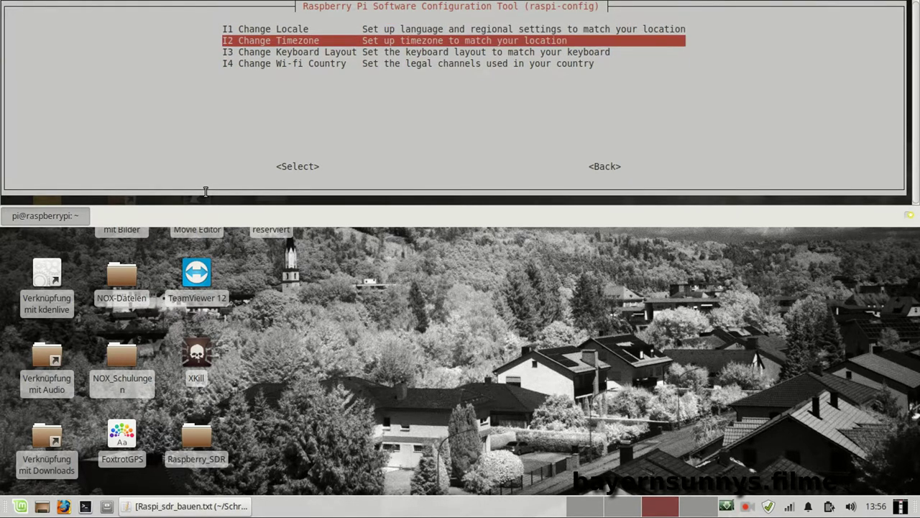
pyautogui.press('Return')
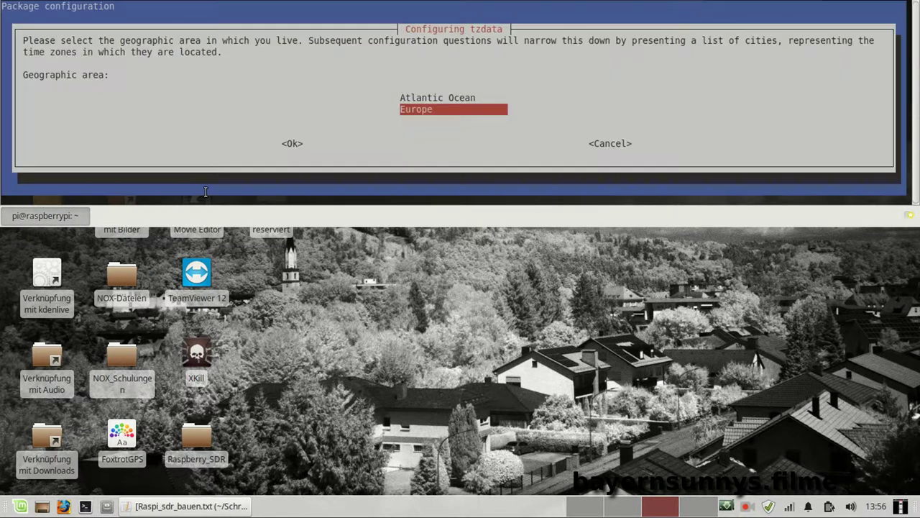
pyautogui.press('Return')
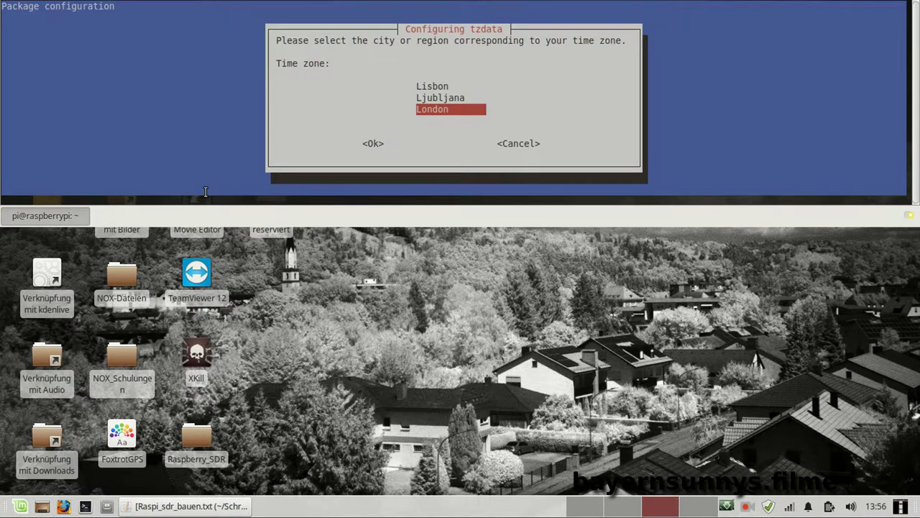
# Choose the city for the European time zone and confirm it.
pyautogui.press('Down')
pyautogui.press('Up')
pyautogui.press('Up')
pyautogui.press('Up')
pyautogui.press('Up')
pyautogui.press('Up')
pyautogui.press('Up')
pyautogui.press('Up')
pyautogui.press('Up')
pyautogui.press('Up')
pyautogui.press('Up')
pyautogui.press('Up')
pyautogui.press('Up')
pyautogui.press('Up')
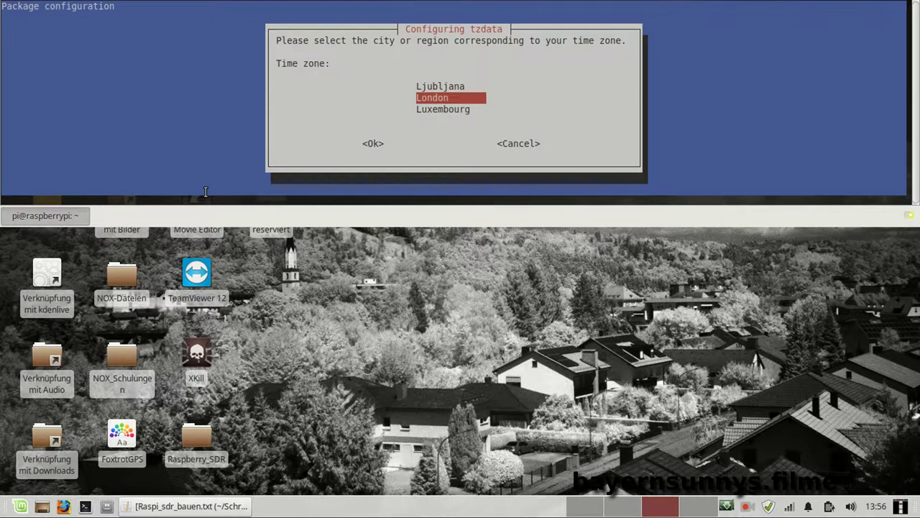
pyautogui.press('Up')
pyautogui.press('Up')
pyautogui.press('Up')
pyautogui.press('Up')
pyautogui.press('Up')
pyautogui.press('Up')
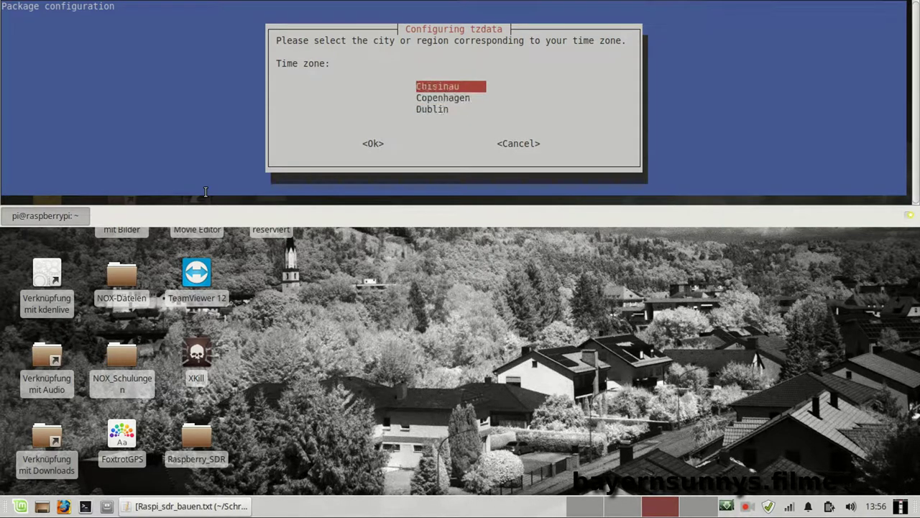
pyautogui.press('Up')
pyautogui.press('Up')
pyautogui.press('Return')
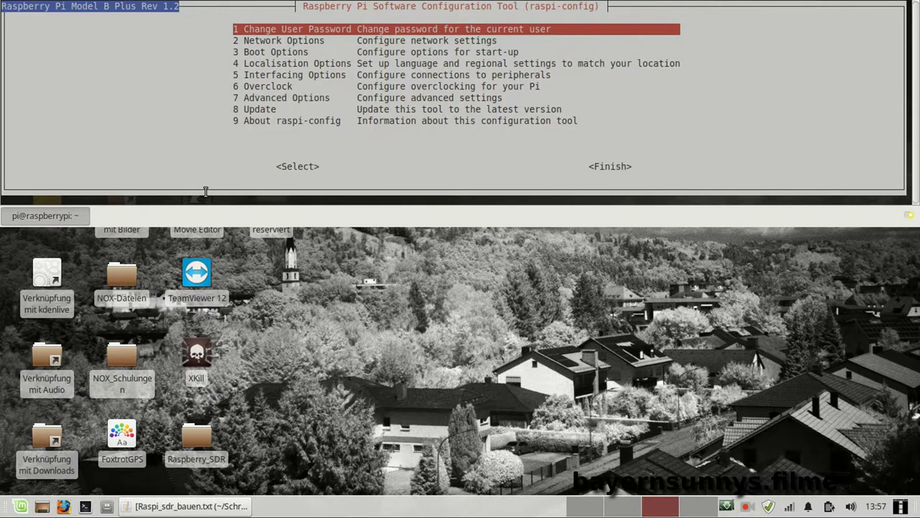
pyautogui.press('Down')
pyautogui.press('Down')
pyautogui.press('Down')
pyautogui.press('Return')
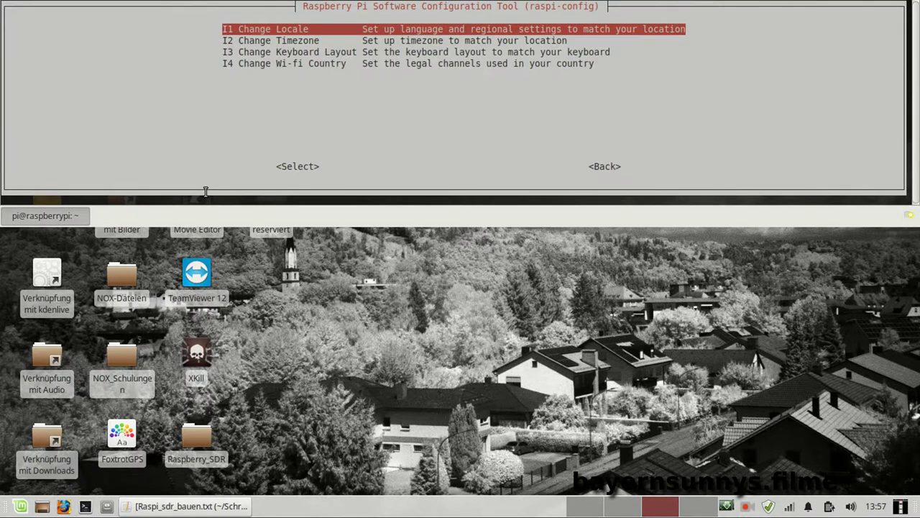
pyautogui.press('Down')
pyautogui.press('Down')
pyautogui.press('Down')
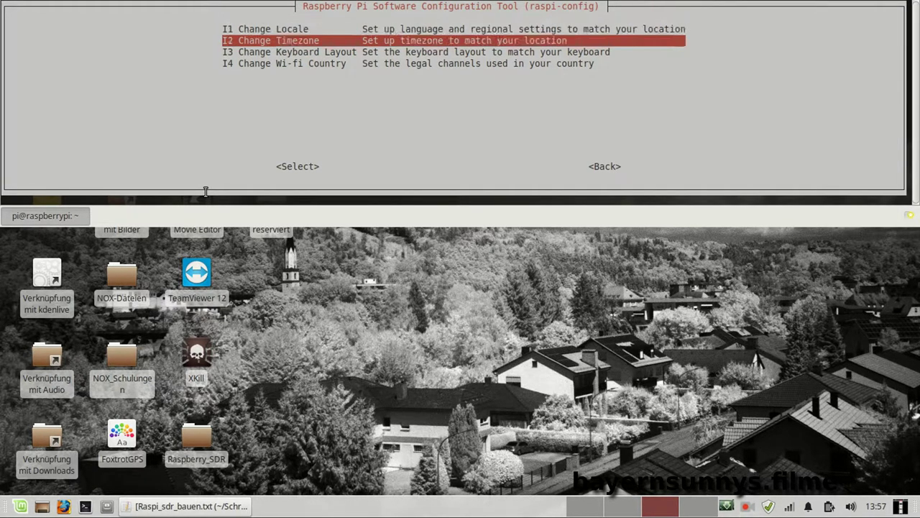
pyautogui.press('Up')
pyautogui.press('Escape')
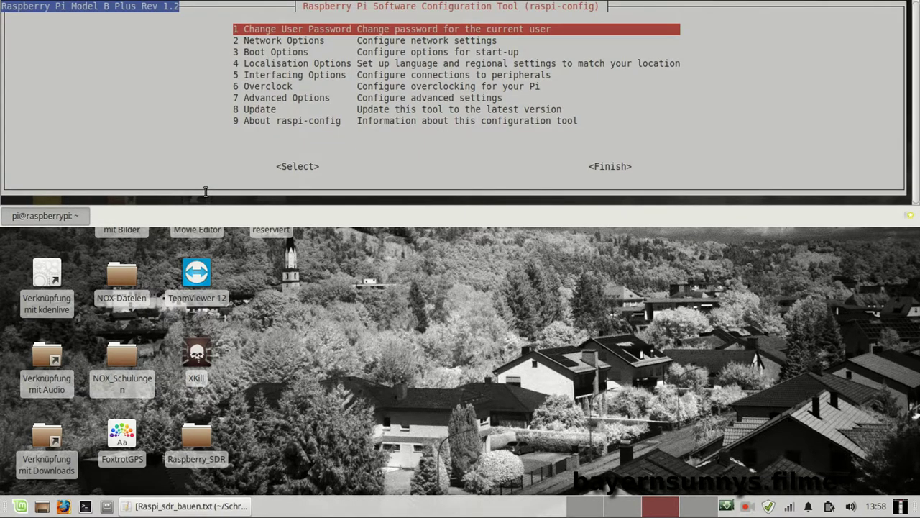
# Set the GPU memory to 16 MB with Memory Split in Advanced Options.
pyautogui.press('Down')
pyautogui.press('Down')
pyautogui.press('Down')
pyautogui.press('Down')
pyautogui.press('Down')
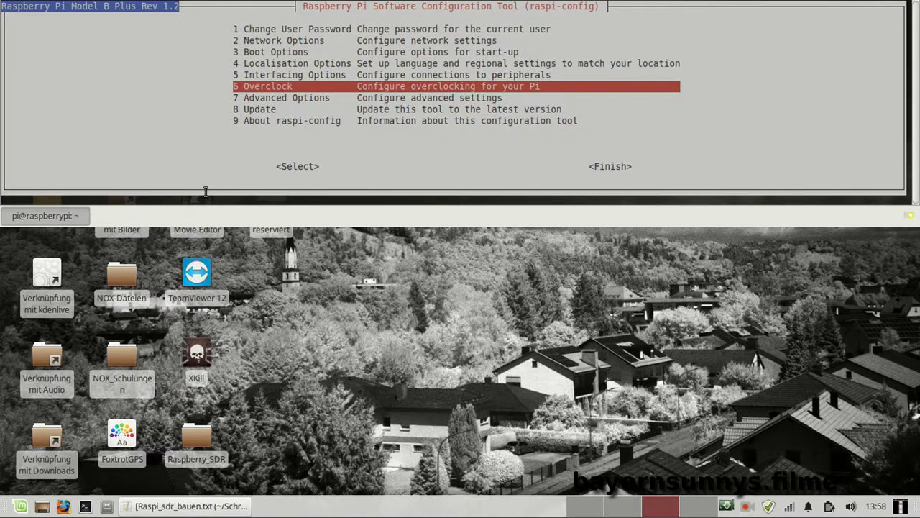
pyautogui.press('Down')
pyautogui.press('Return')
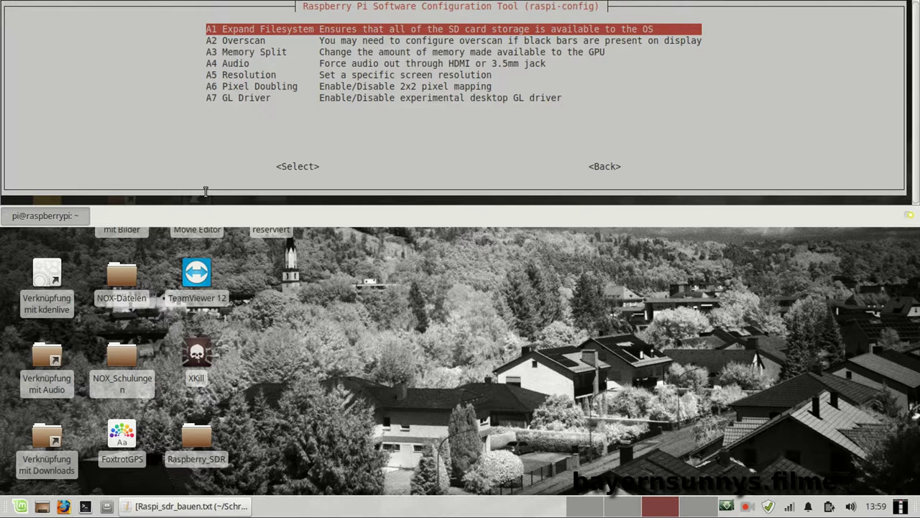
pyautogui.press('Down')
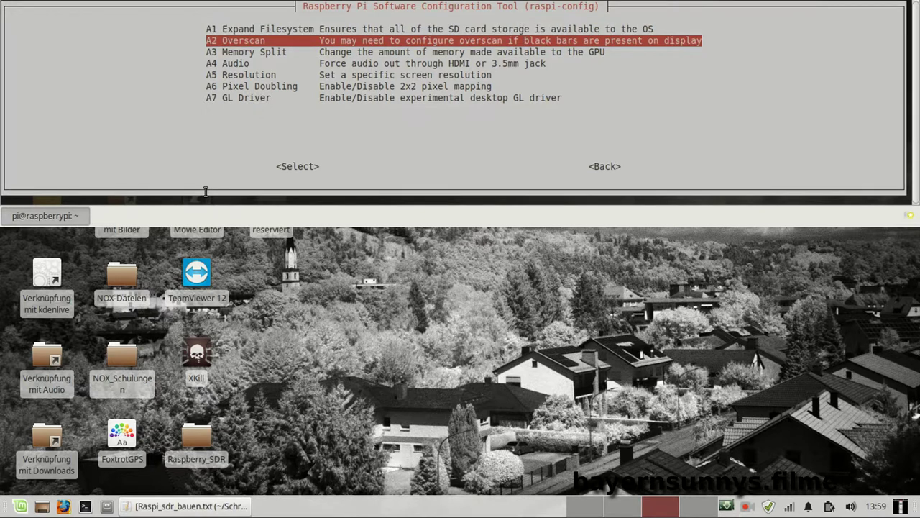
pyautogui.press('Down')
pyautogui.press('Return')
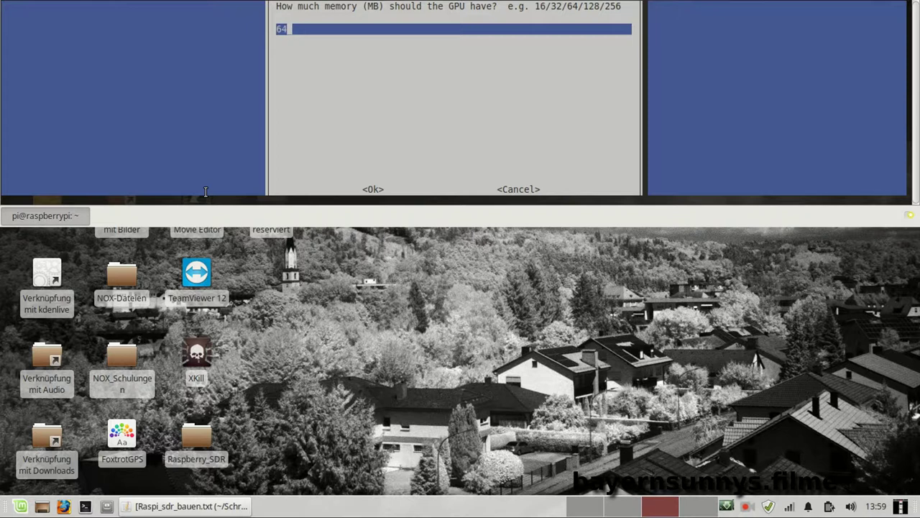
pyautogui.press('BackSpace')
pyautogui.press('BackSpace')
pyautogui.write('16')
pyautogui.press('Tab')
pyautogui.press('Tab')
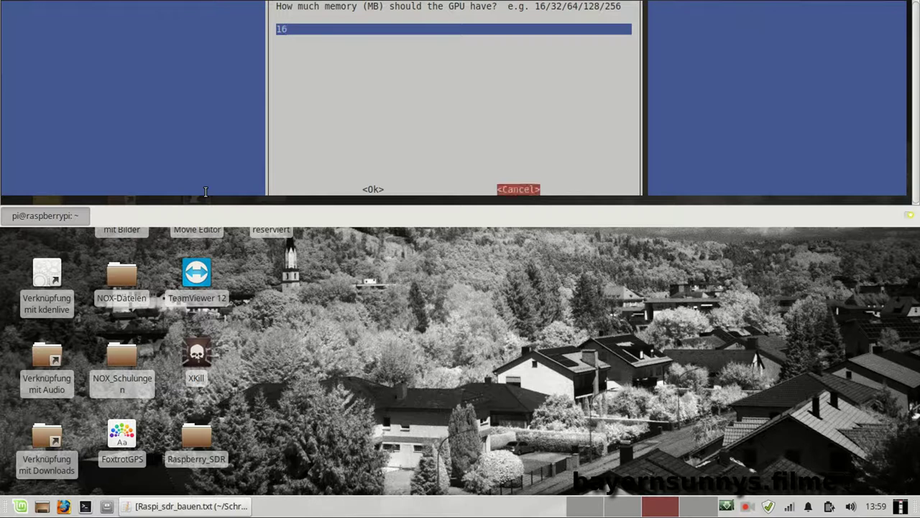
pyautogui.press('Left')
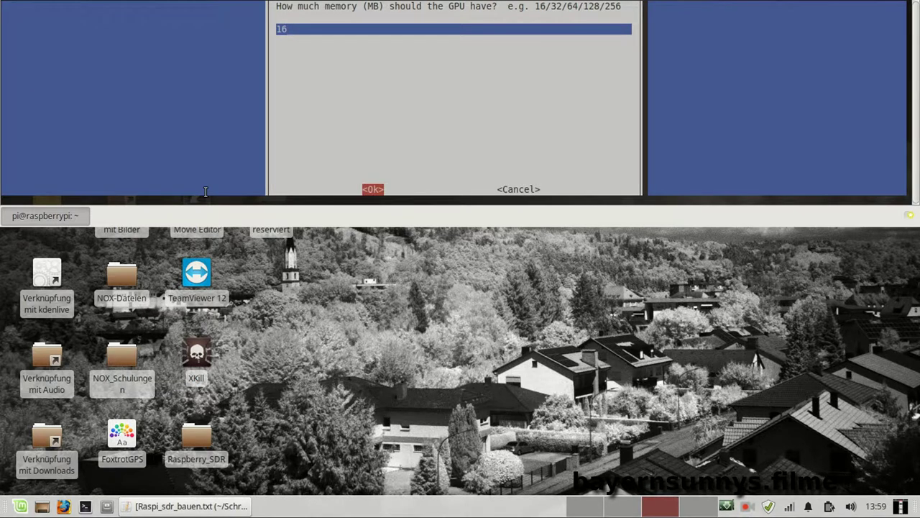
pyautogui.press('Return')
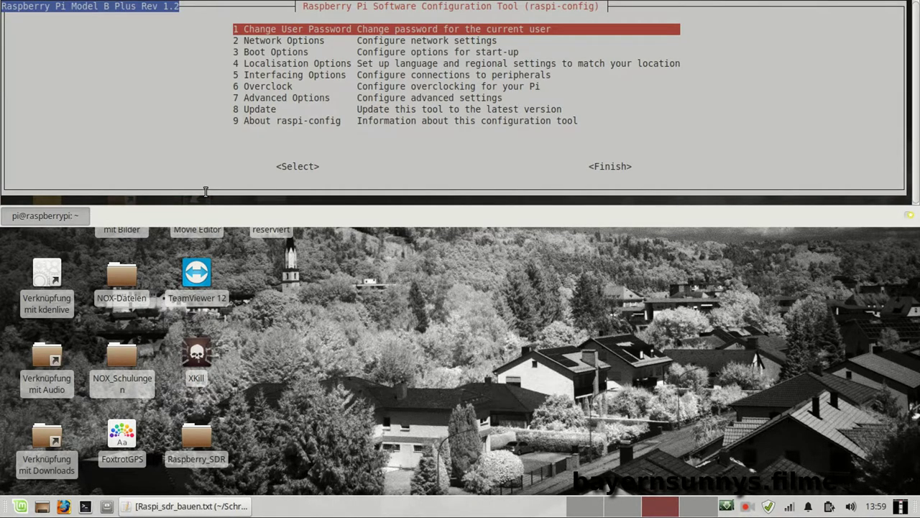
pyautogui.press('Down')
pyautogui.press('Down')
pyautogui.press('Down')
pyautogui.press('Down')
pyautogui.press('Down')
pyautogui.press('Down')
pyautogui.press('Return')
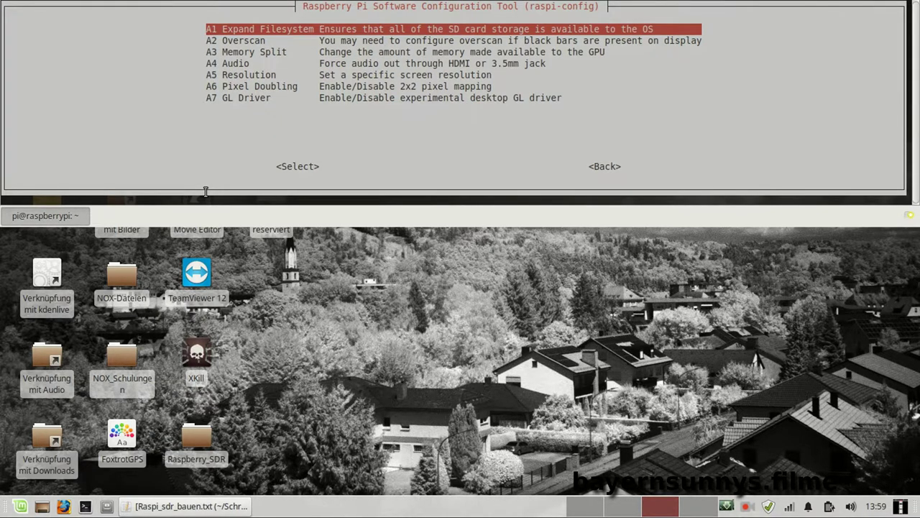
pyautogui.press('Tab')
pyautogui.press('Tab')
pyautogui.press('Return')
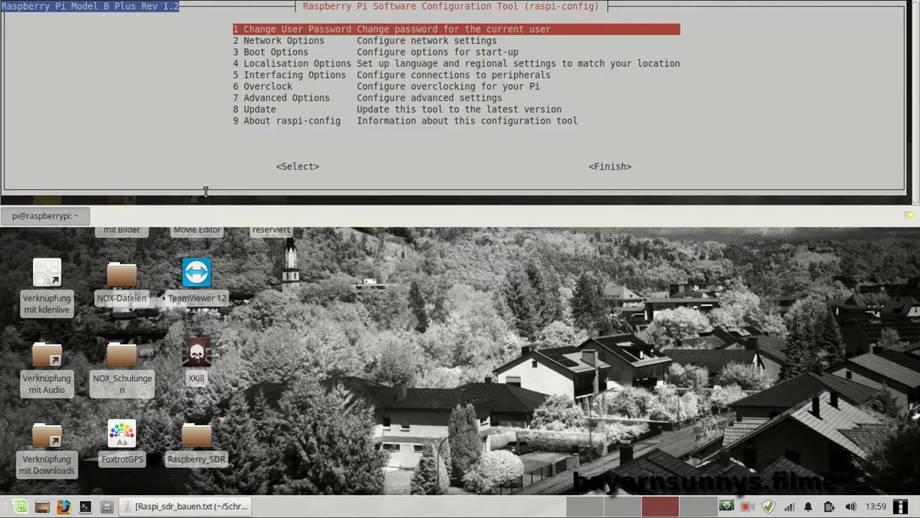
# Update the raspi-config tool to its latest version.
pyautogui.press('Down')
pyautogui.press('Down')
pyautogui.press('Down')
pyautogui.press('Down')
pyautogui.press('Down')
pyautogui.press('Down')
pyautogui.press('Down')
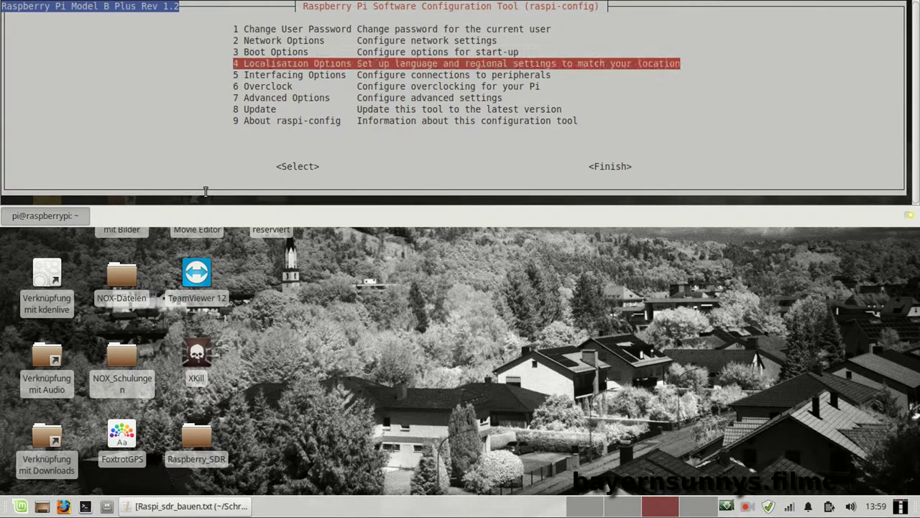
pyautogui.press('Return')
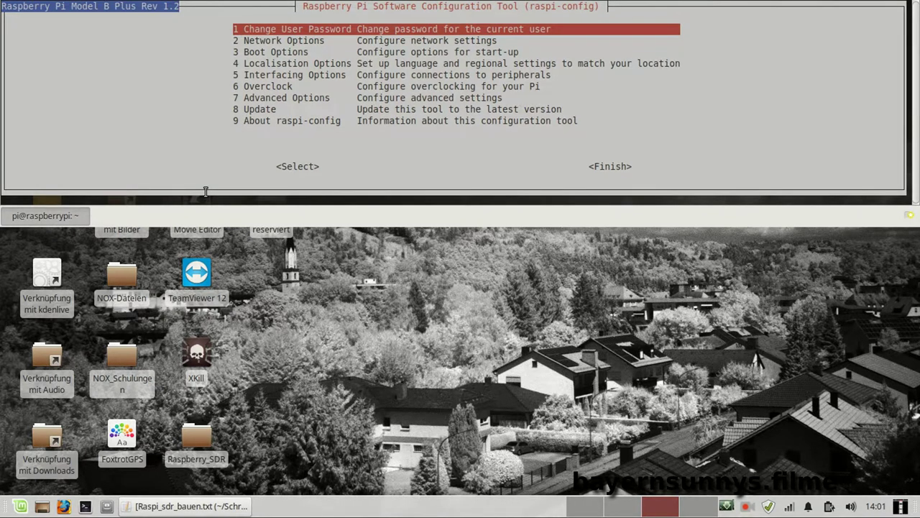
# Change the pi user's password in raspi-config by entering and retyping the new account password.
pyautogui.press('Tab')
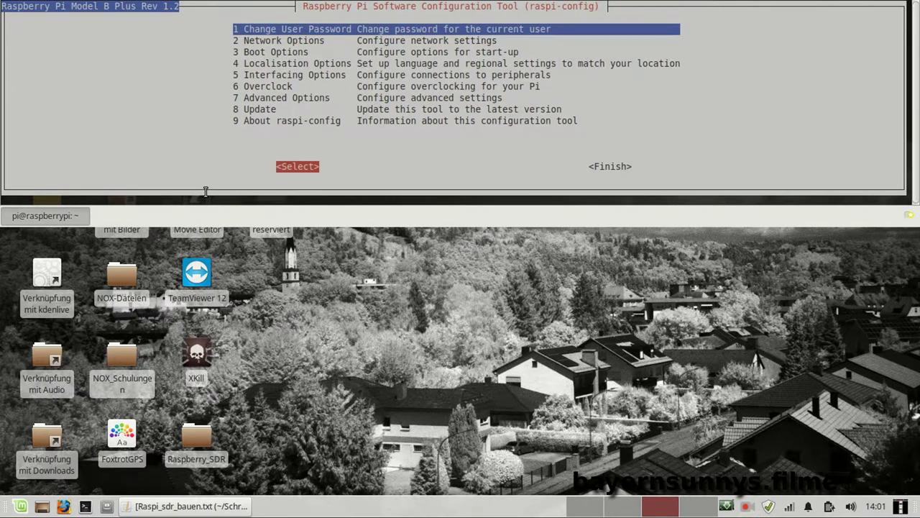
pyautogui.press('Tab')
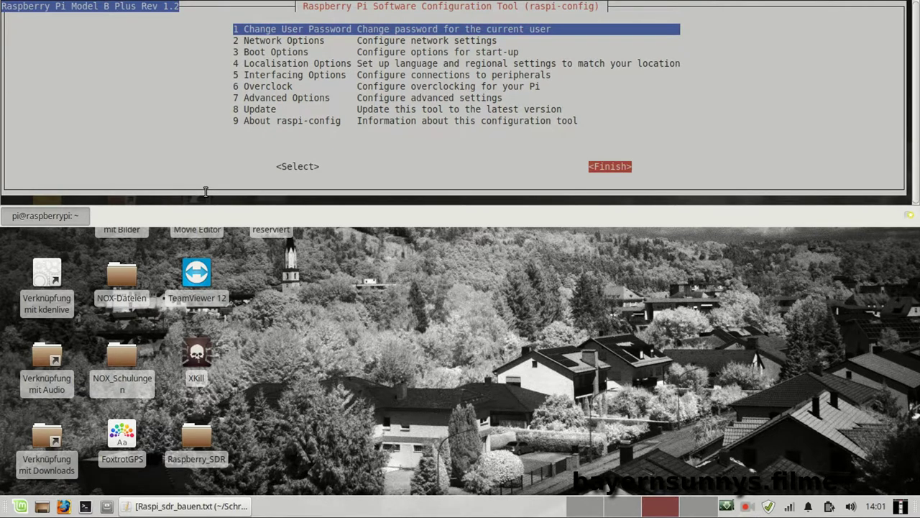
pyautogui.press('Tab')
pyautogui.press('Return')
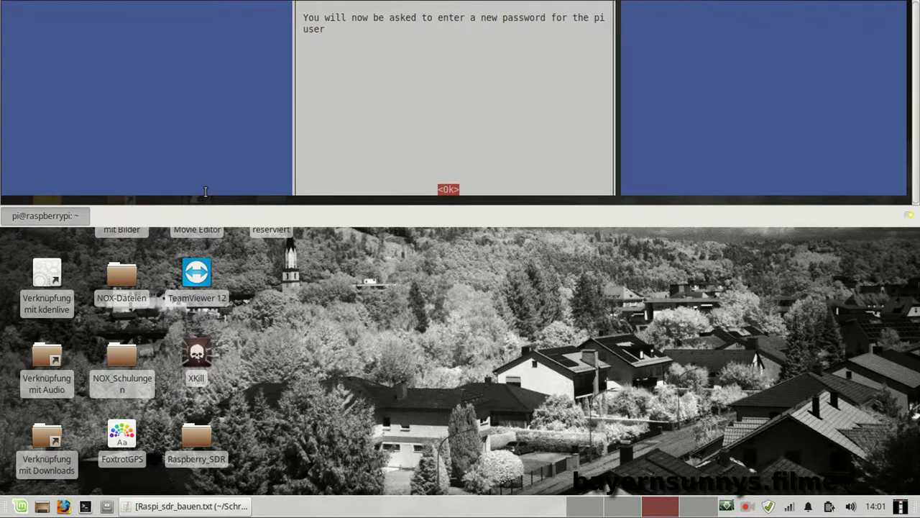
pyautogui.press('Return')
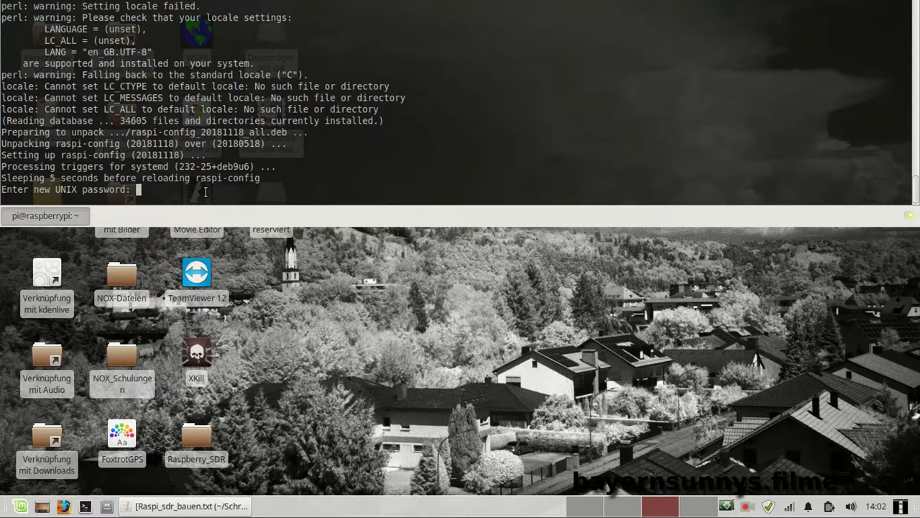
pyautogui.press('Return')
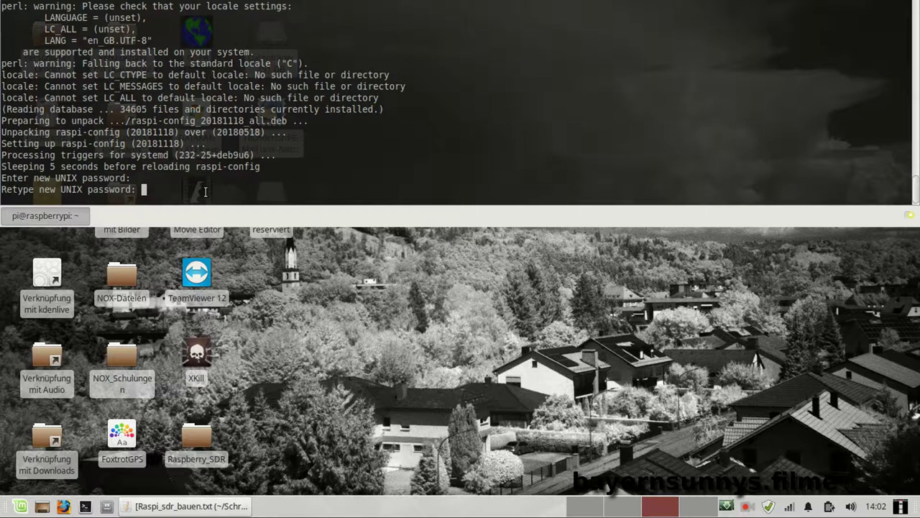
pyautogui.press('Return')
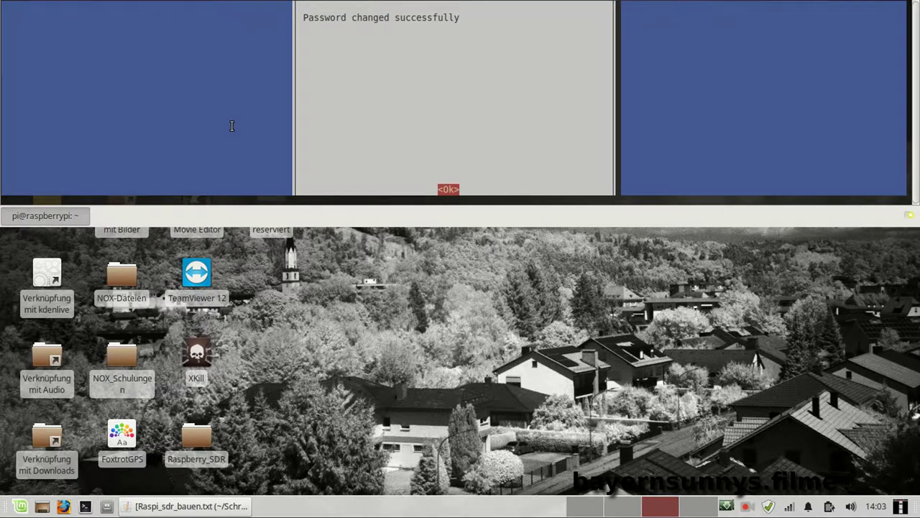
pyautogui.press('Return')
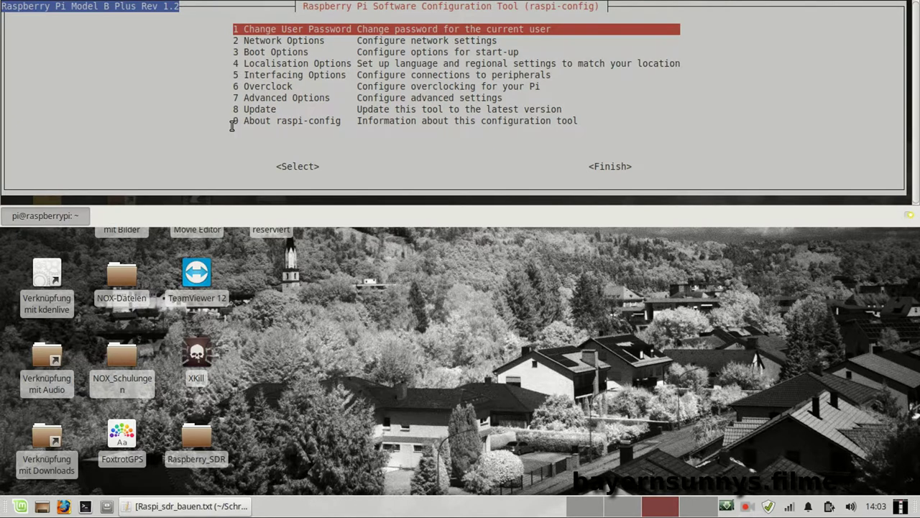
# Finish raspi-config and restart the Raspberry Pi with sudo reboot.
pyautogui.press('Tab')
pyautogui.press('Tab')
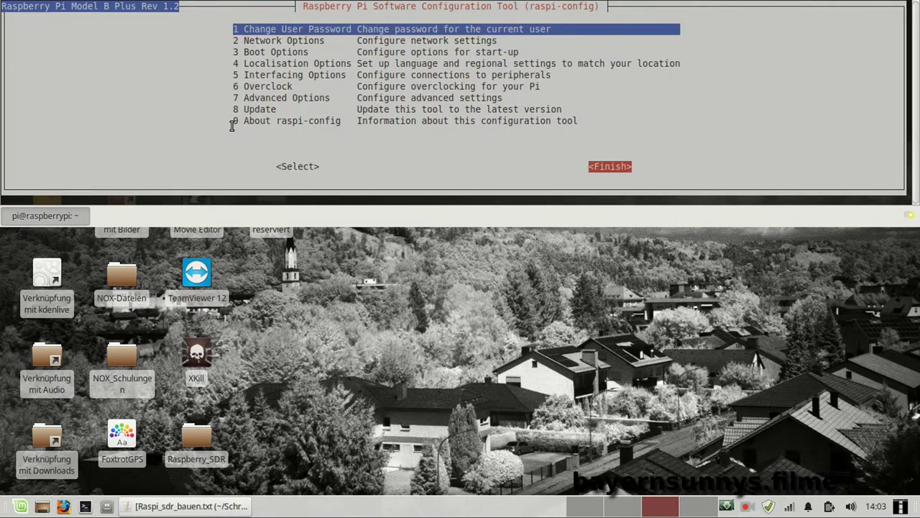
pyautogui.press('Return')
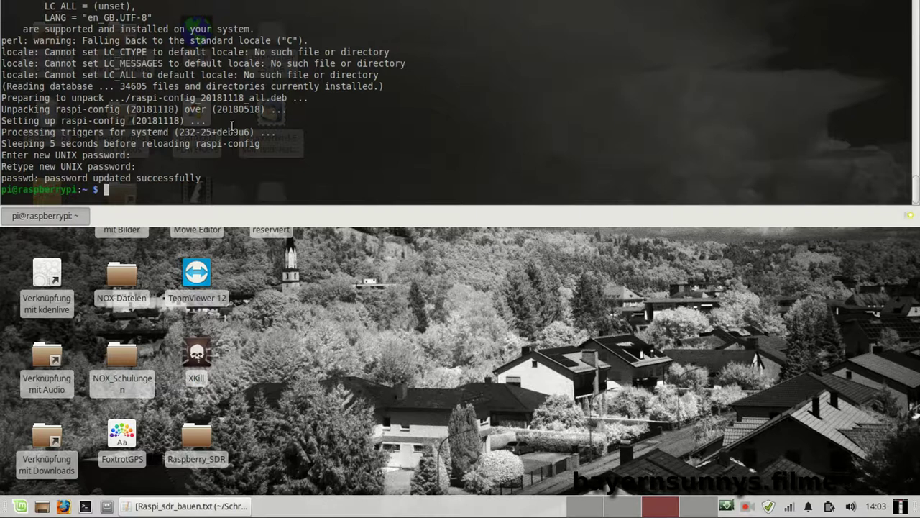
pyautogui.write('sudo reboot')
pyautogui.press('Return')
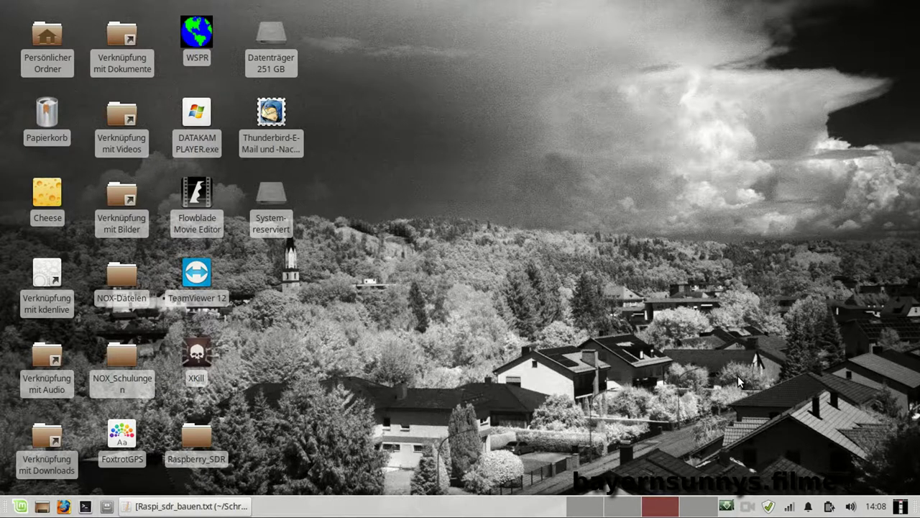
pyautogui.press('F12')
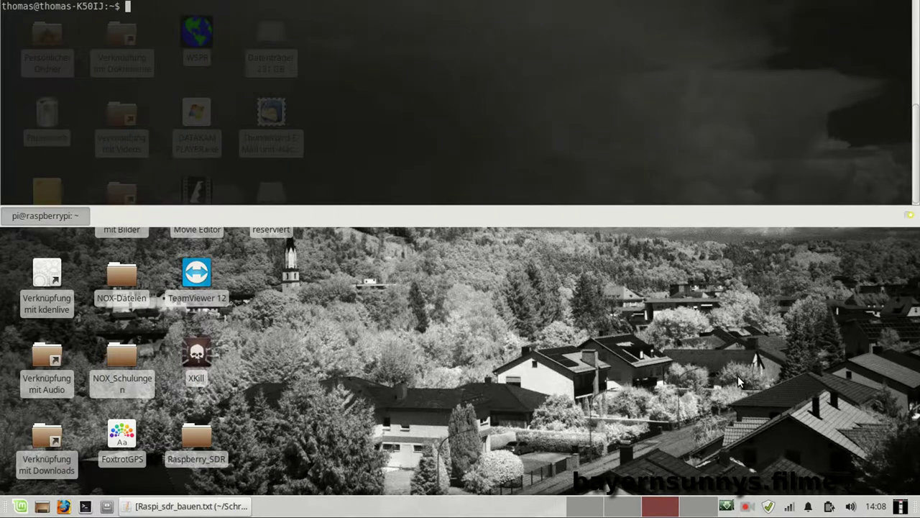
pyautogui.press('Up')
pyautogui.press('Up')
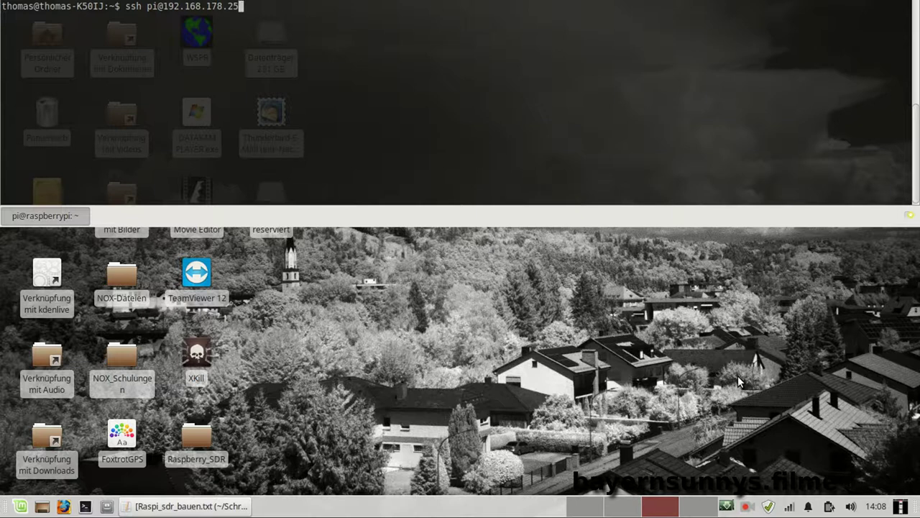
pyautogui.press('Return')
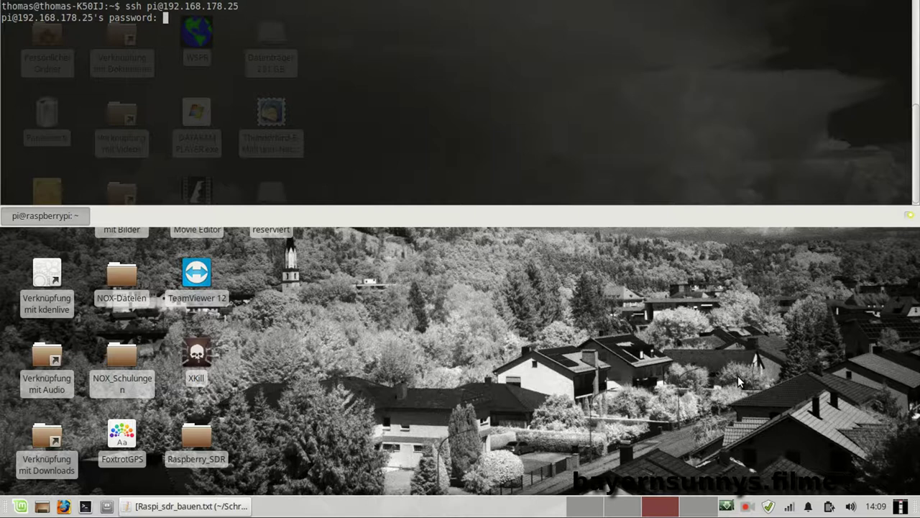
pyautogui.press('Return')
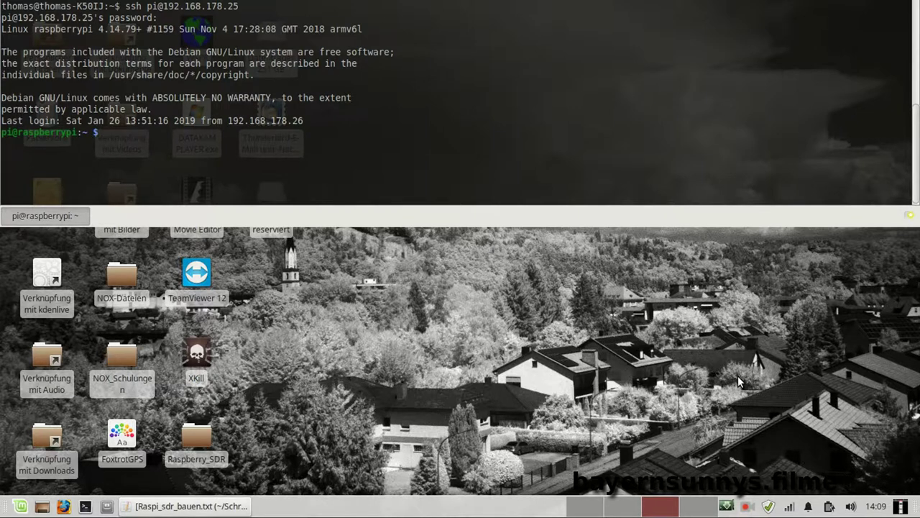
# Refresh the package lists with sudo apt-get update, and install the available updates with sudo apt-get upgrade, answering j.
pyautogui.write('sudo apt-get update')
pyautogui.press('Return')
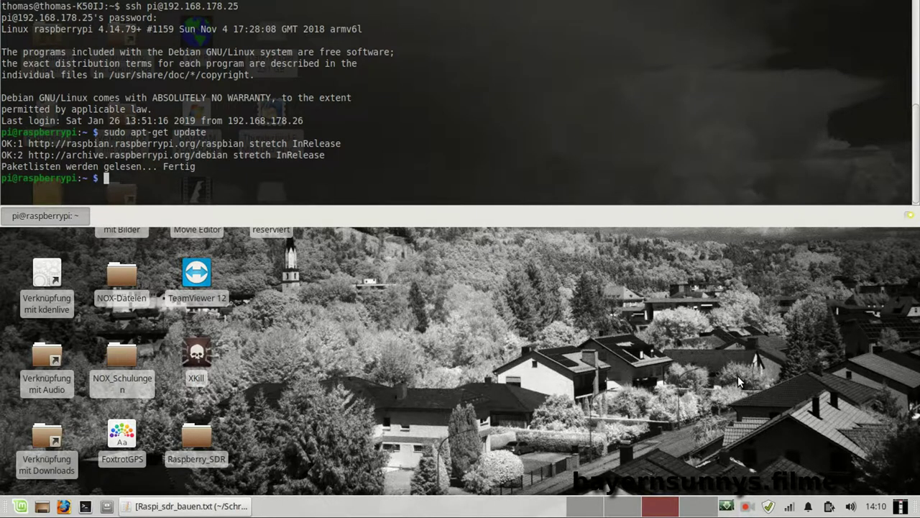
pyautogui.press('Up')
pyautogui.press('BackSpace')
pyautogui.press('BackSpace')
pyautogui.press('BackSpace')
pyautogui.press('BackSpace')
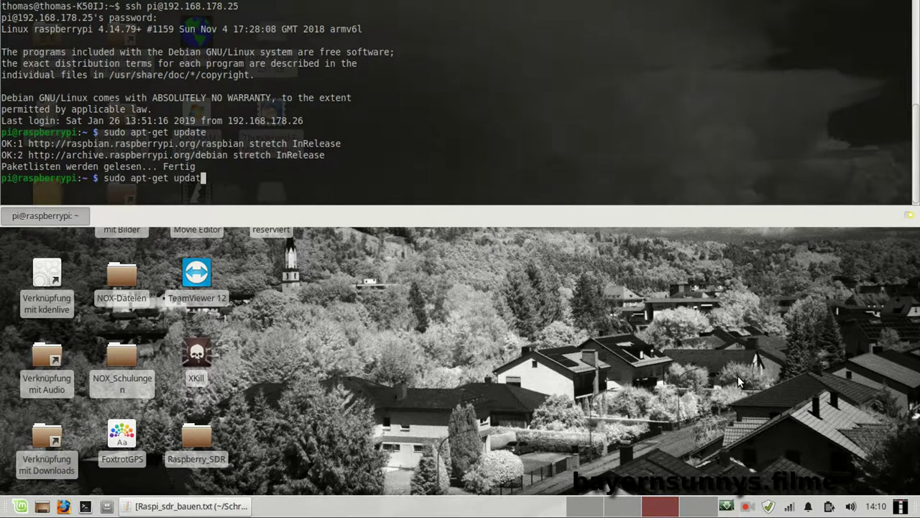
pyautogui.press('BackSpace')
pyautogui.press('BackSpace')
pyautogui.write('upgrade')
pyautogui.press('Return')
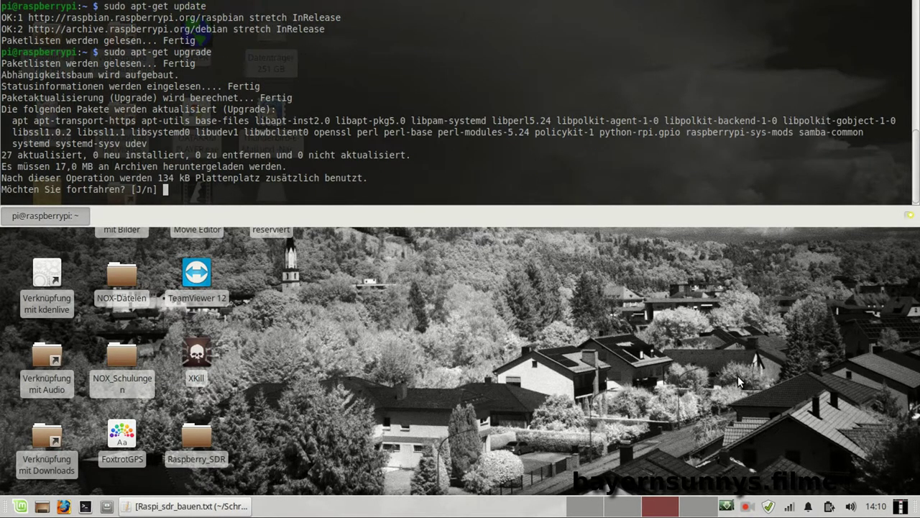
pyautogui.write('j')
pyautogui.press('Return')
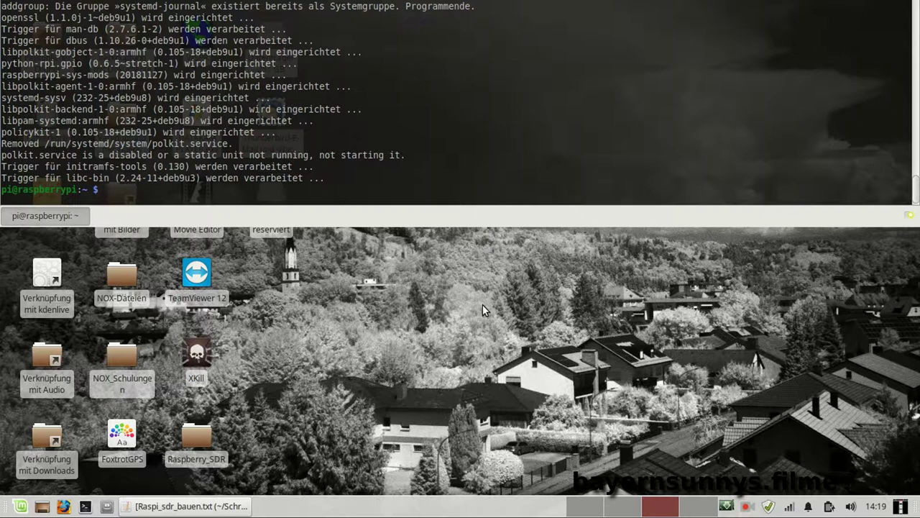
pyautogui.write('sudo reboot')
pyautogui.press('Return')
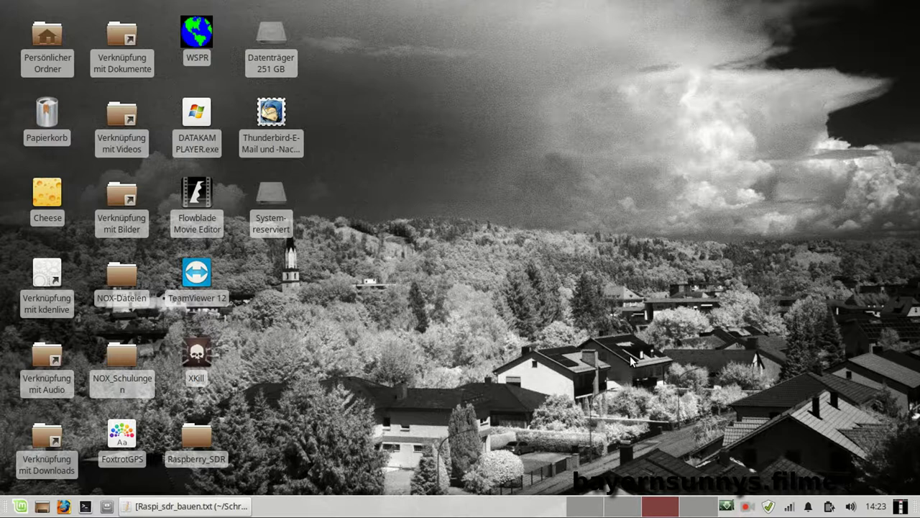
pyautogui.press('F12')
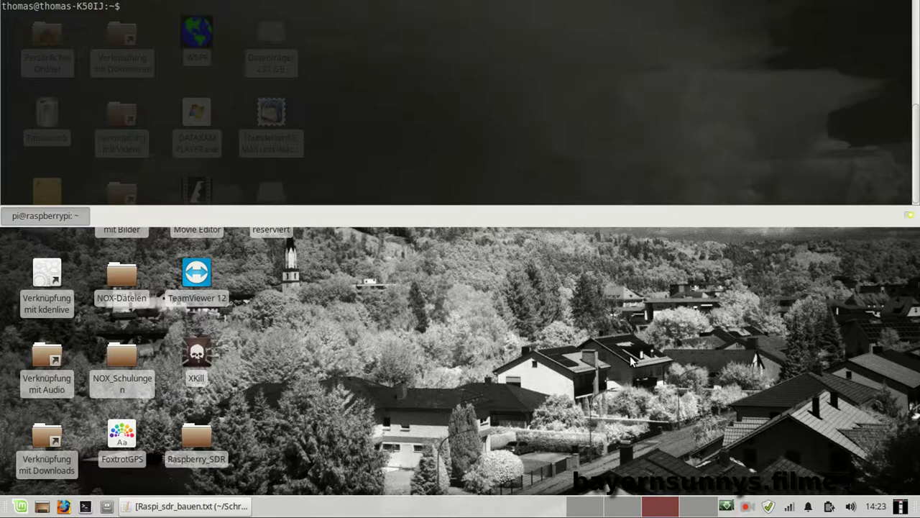
pyautogui.press('Up')
pyautogui.press('Up')
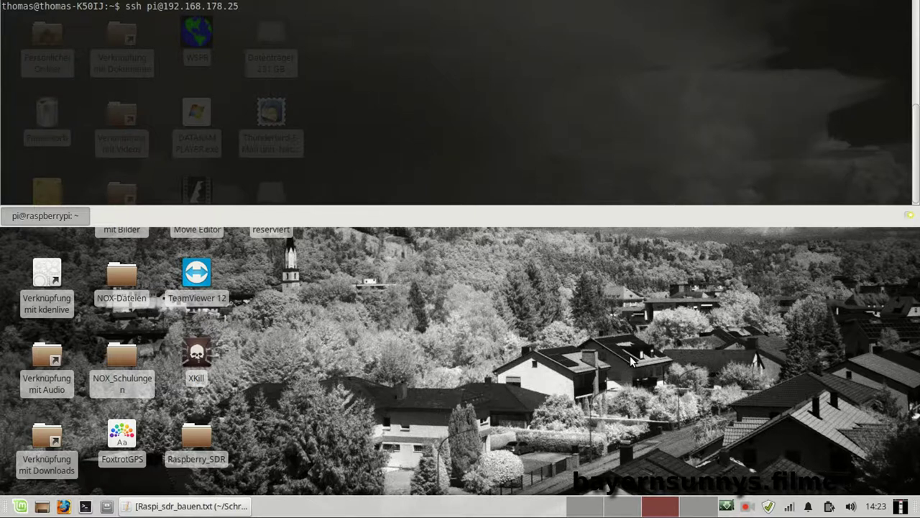
pyautogui.press('Return')
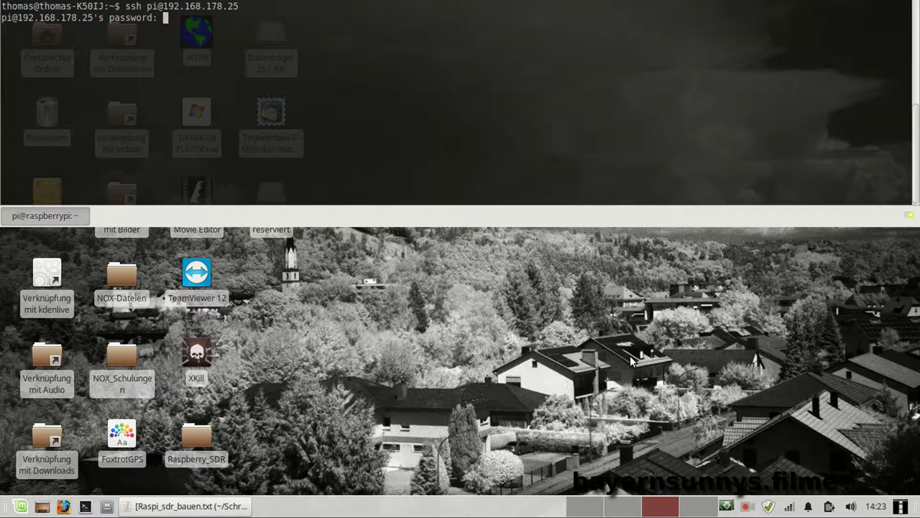
pyautogui.press('Return')
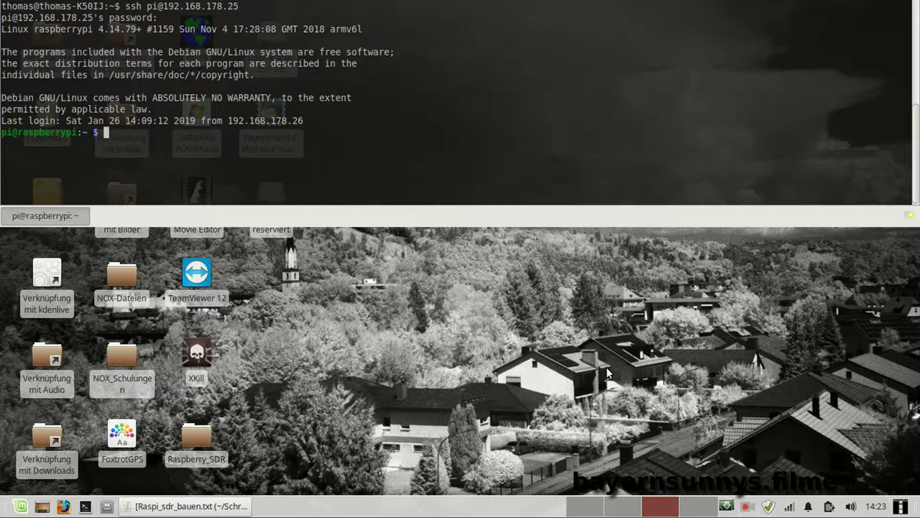
# Copy the command sudo apt-get install -y git cmake pkg-config libusb-1.0-0-dev from Raspi_sdr_bauen.txt and run it in the SSH session.
pyautogui.click(200, 507)
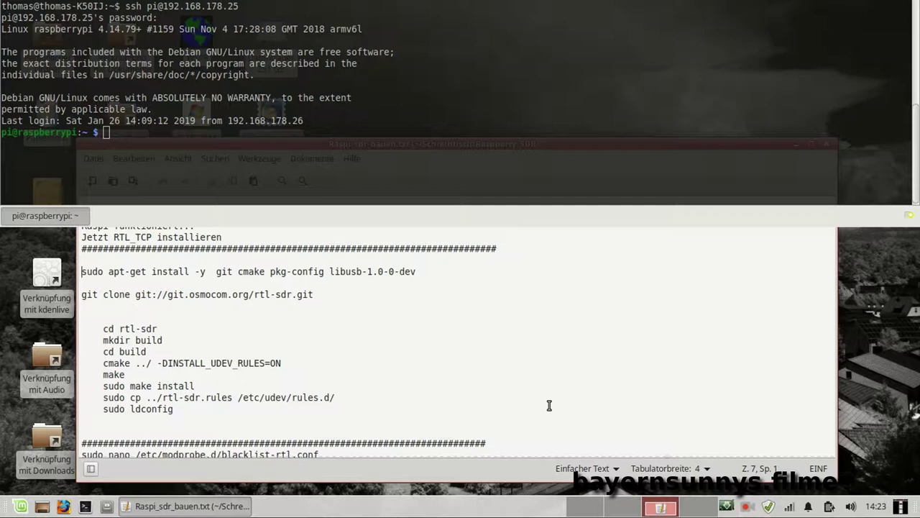
pyautogui.click(549, 406)
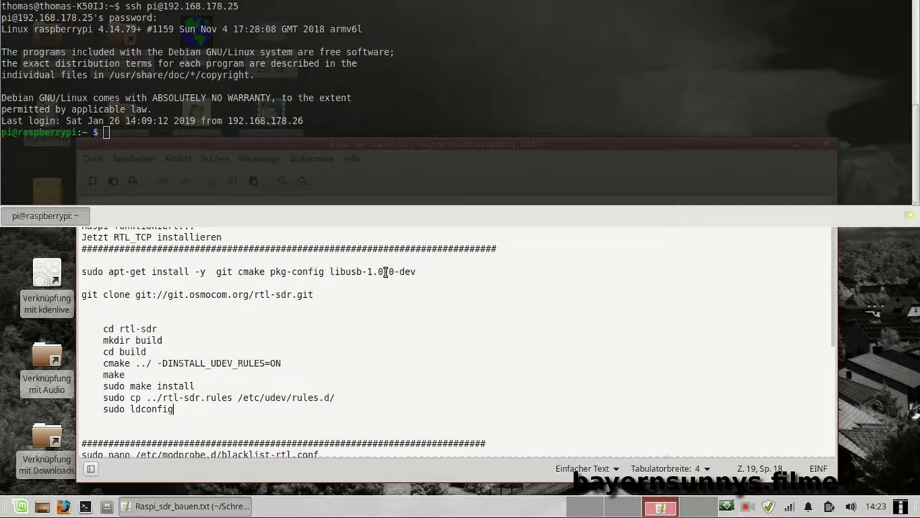
pyautogui.moveTo(415, 272); pyautogui.dragTo(84, 274)
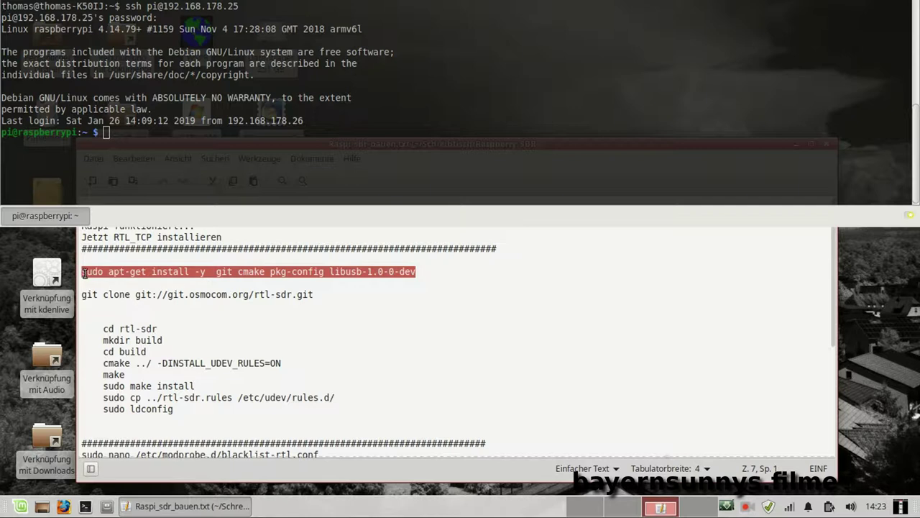
pyautogui.rightClick(84, 274)
pyautogui.click(144, 334)
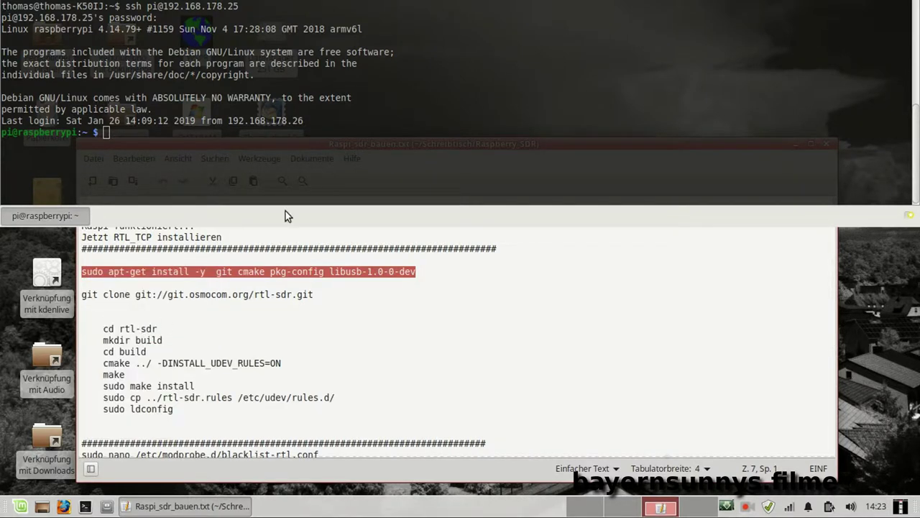
pyautogui.click(292, 161)
pyautogui.rightClick(293, 163)
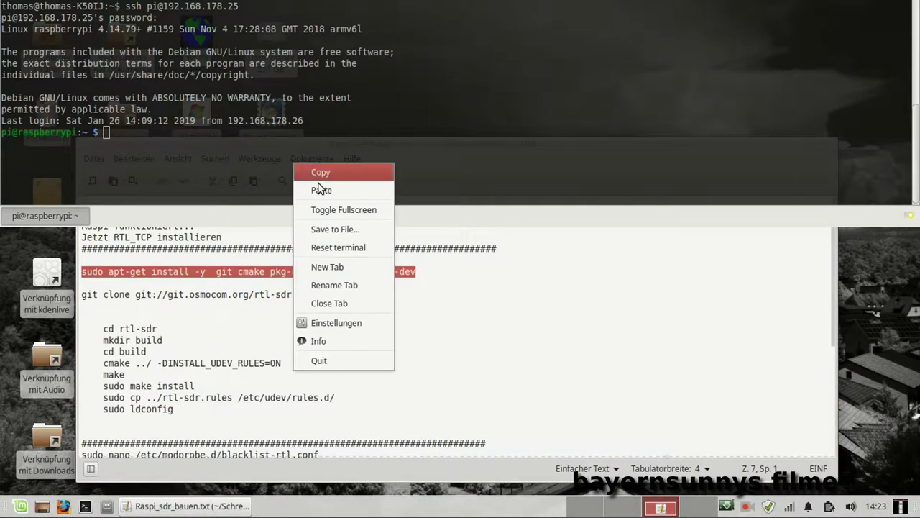
pyautogui.click(321, 189)
pyautogui.press('Return')
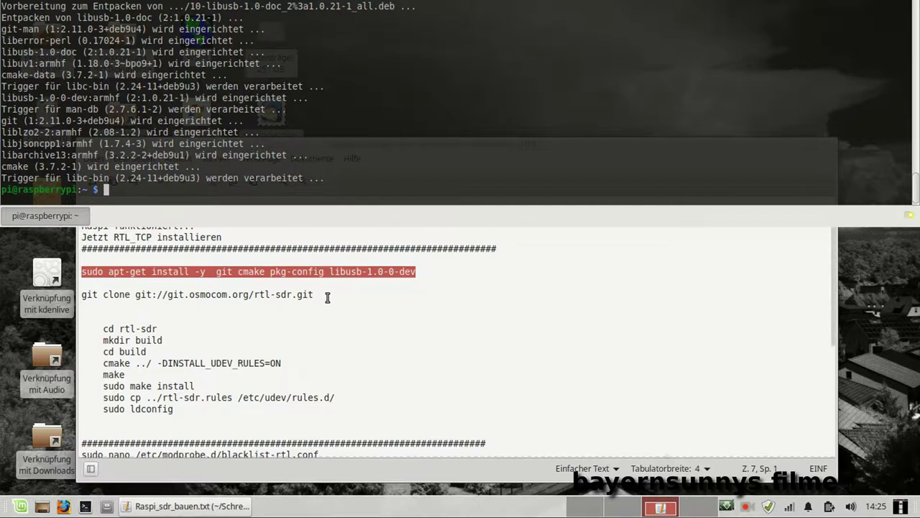
# Copy git clone git://git.osmocom.org/rtl-sdr.git from the notes and run it in the terminal to clone the repository.
pyautogui.moveTo(314, 294); pyautogui.dragTo(80, 294)
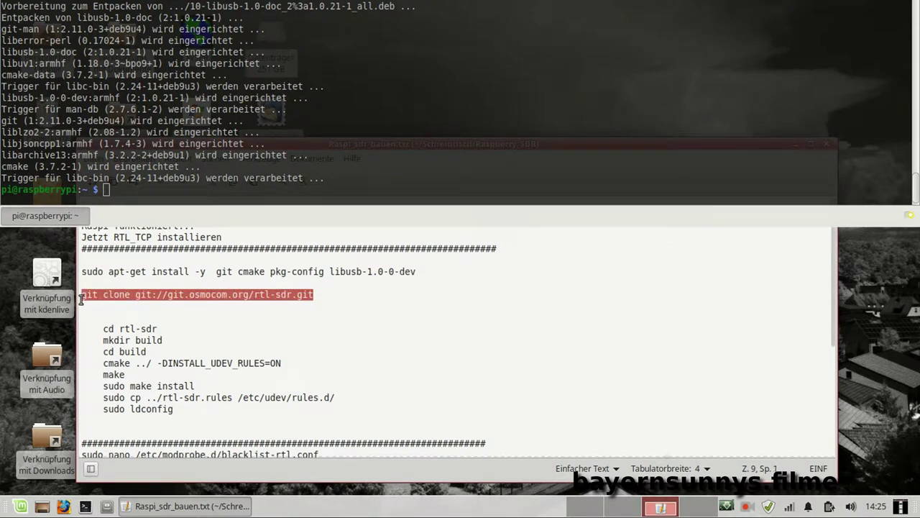
pyautogui.rightClick(99, 295)
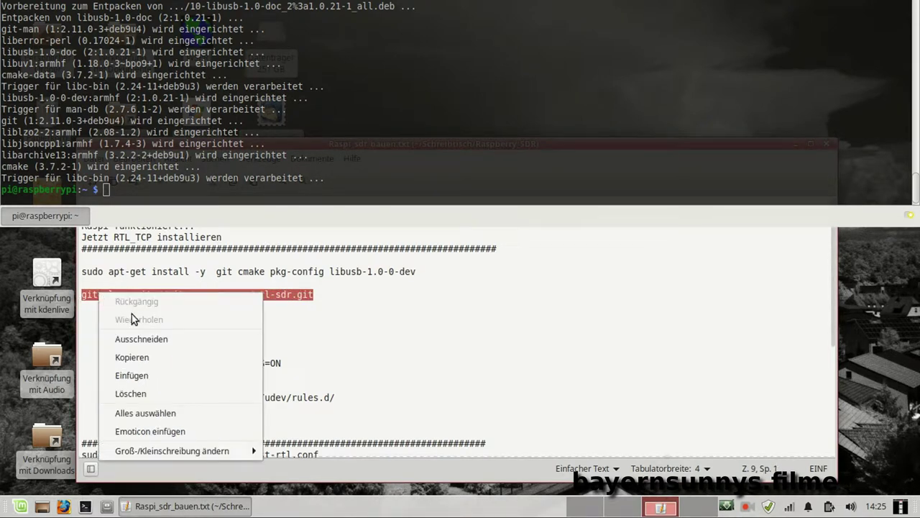
pyautogui.click(151, 360)
pyautogui.rightClick(310, 190)
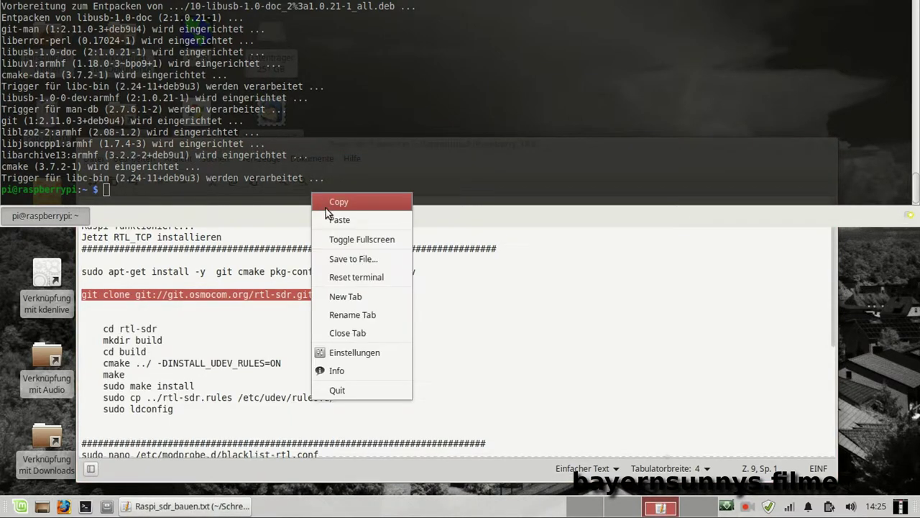
pyautogui.click(332, 219)
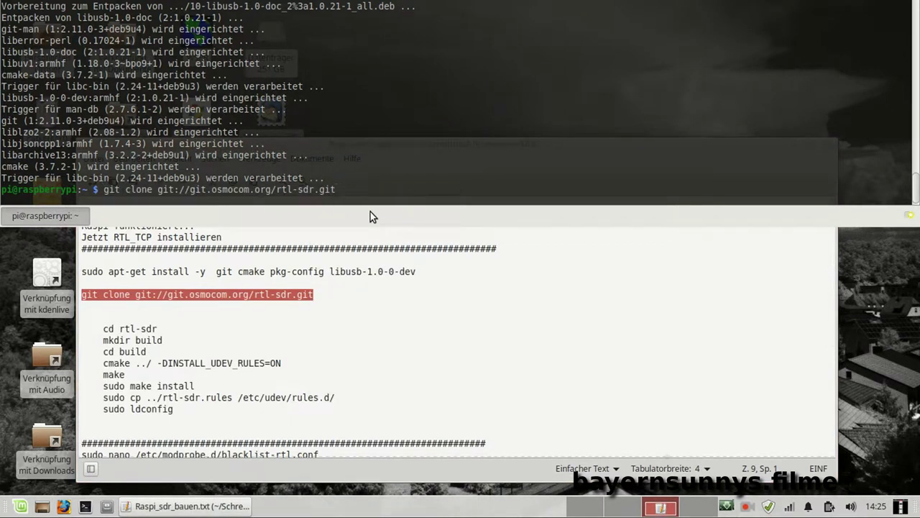
pyautogui.press('Return')
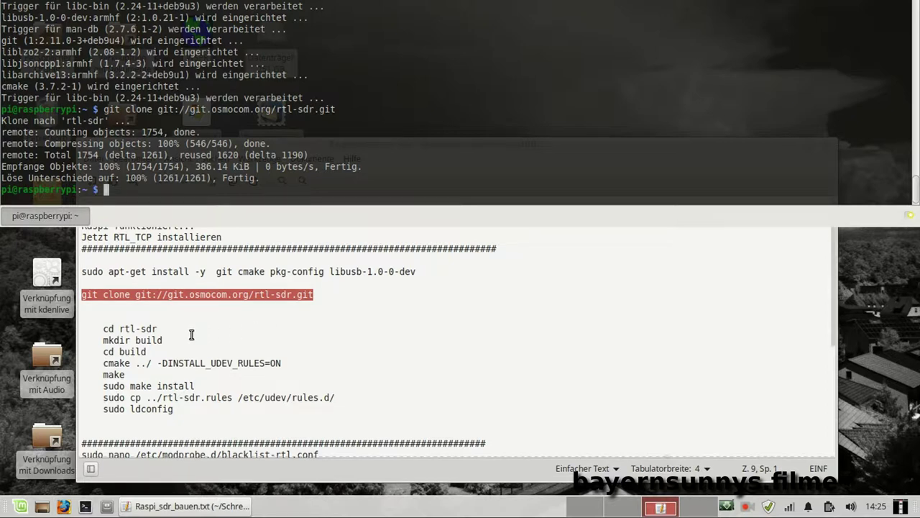
# Change into the cloned repository folder with cd rtl-sdr.
pyautogui.moveTo(161, 329)
pyautogui.mouseDown()
pyautogui.moveTo(93, 321)
pyautogui.moveTo(103, 329)
pyautogui.mouseUp()
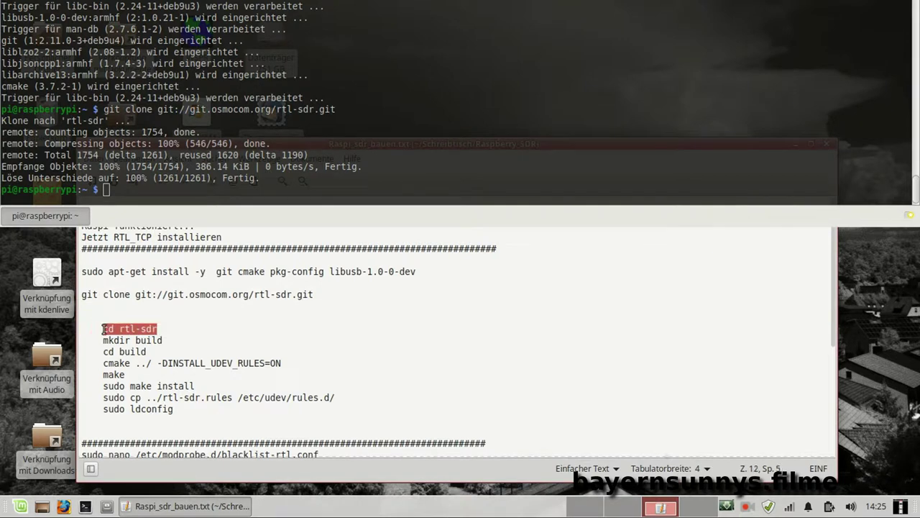
pyautogui.click(180, 196)
pyautogui.write('cd ')
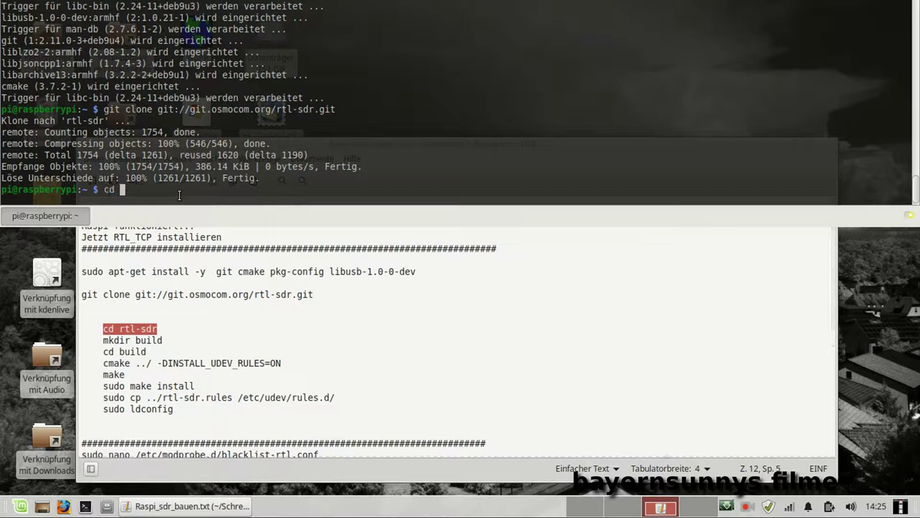
pyautogui.write('rt')
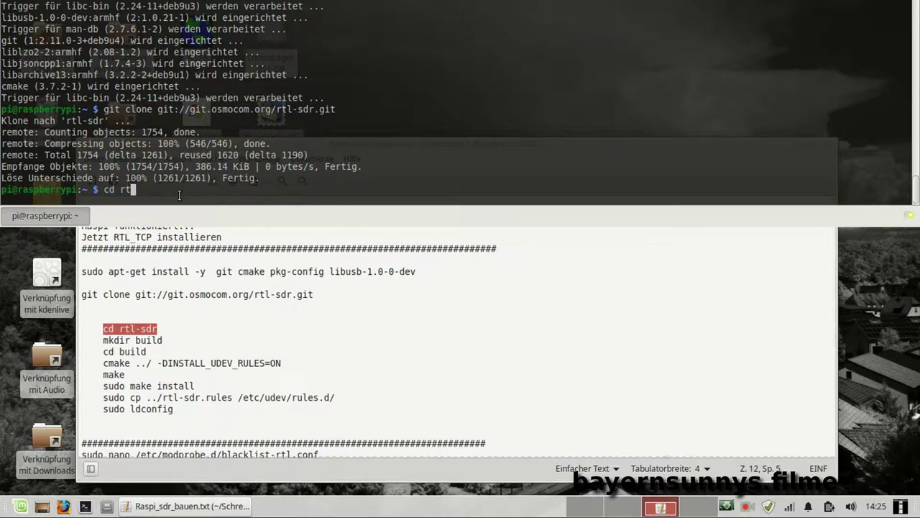
pyautogui.write('l-sdr')
pyautogui.press('Return')
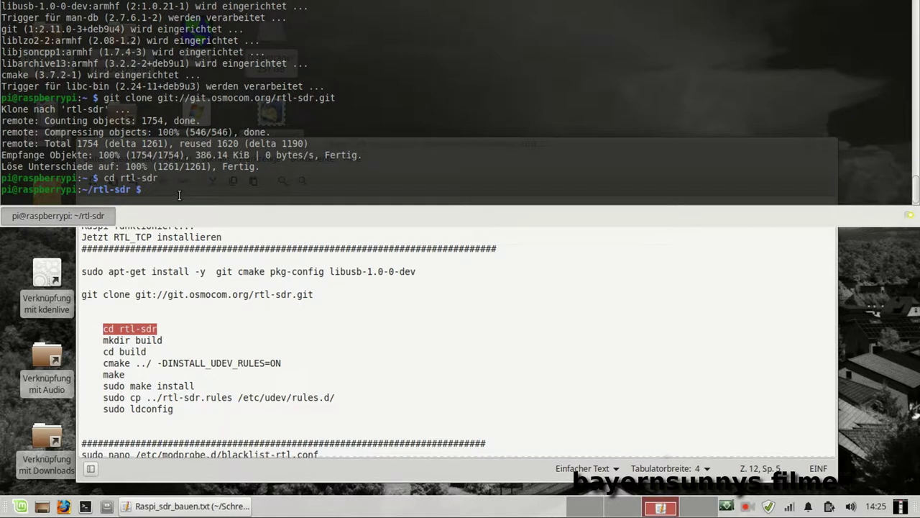
# Create a directory named build inside the rtl-sdr folder with mkdir.
pyautogui.write('mkdir')
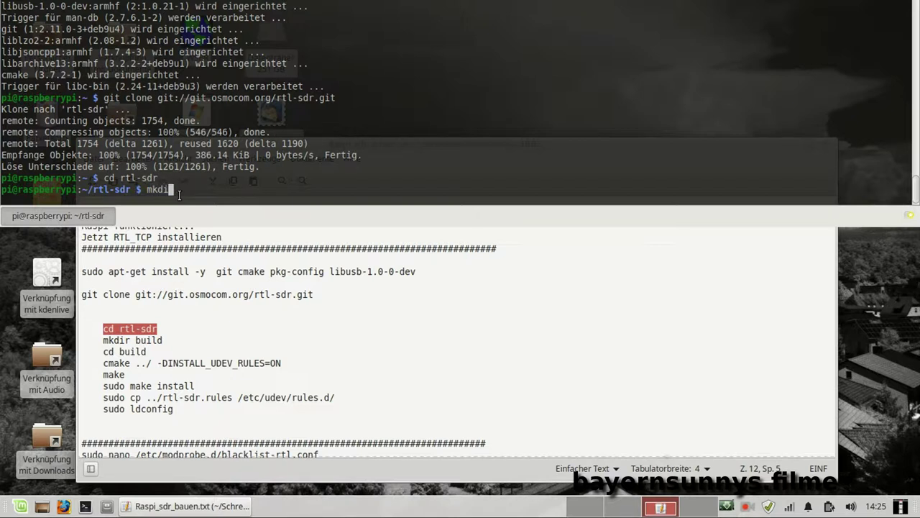